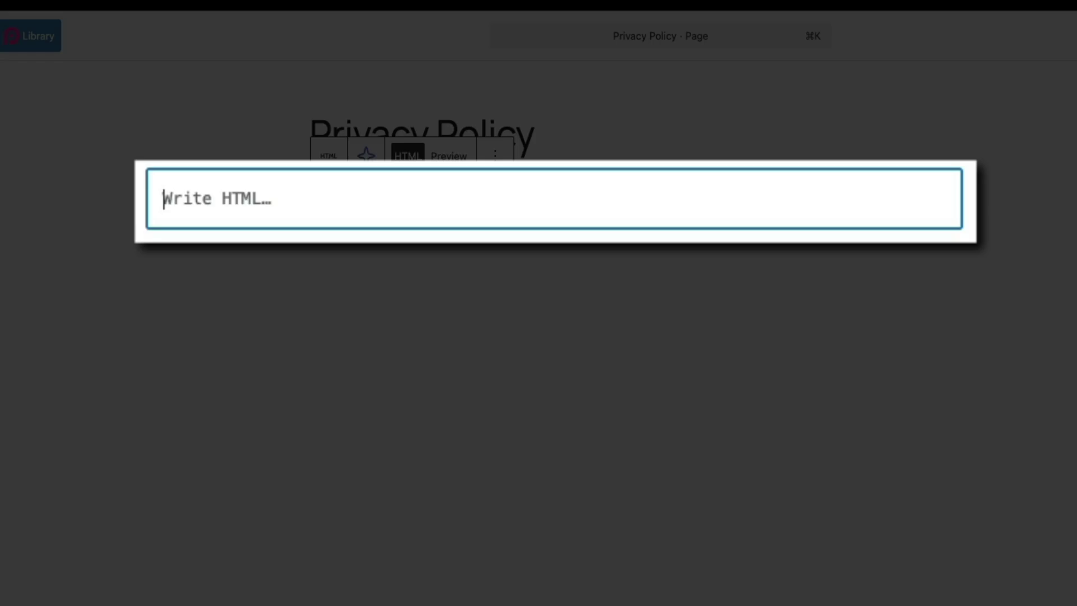
Paste the Usercentrics policy embed code into the Custom HTML block and scroll through the live page.
type("<div class=\"uc-privacy-policy\"></div>")
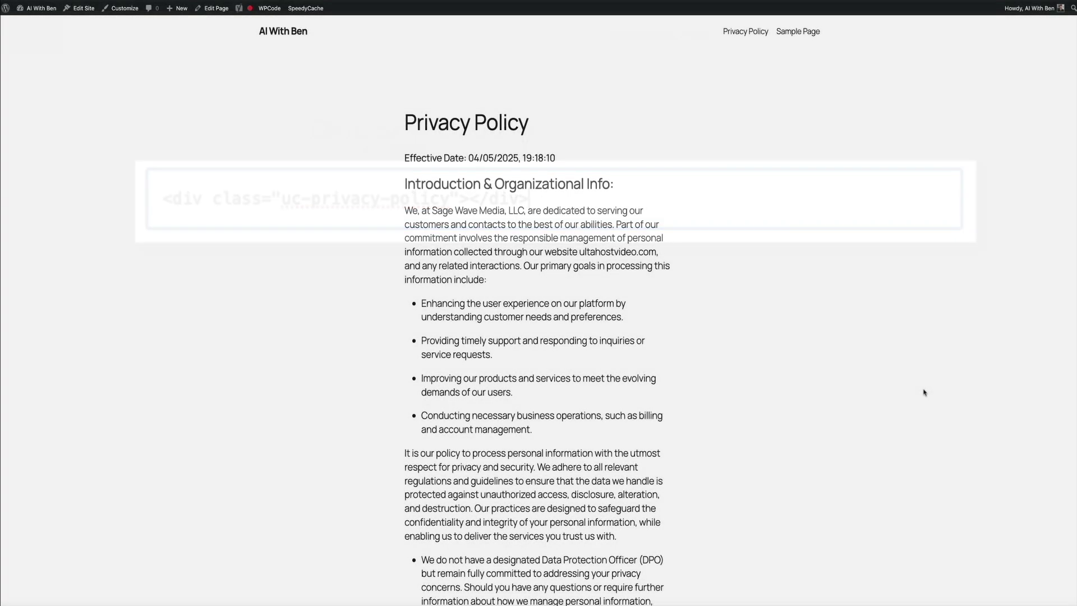
scroll(924, 392, "down", 4)
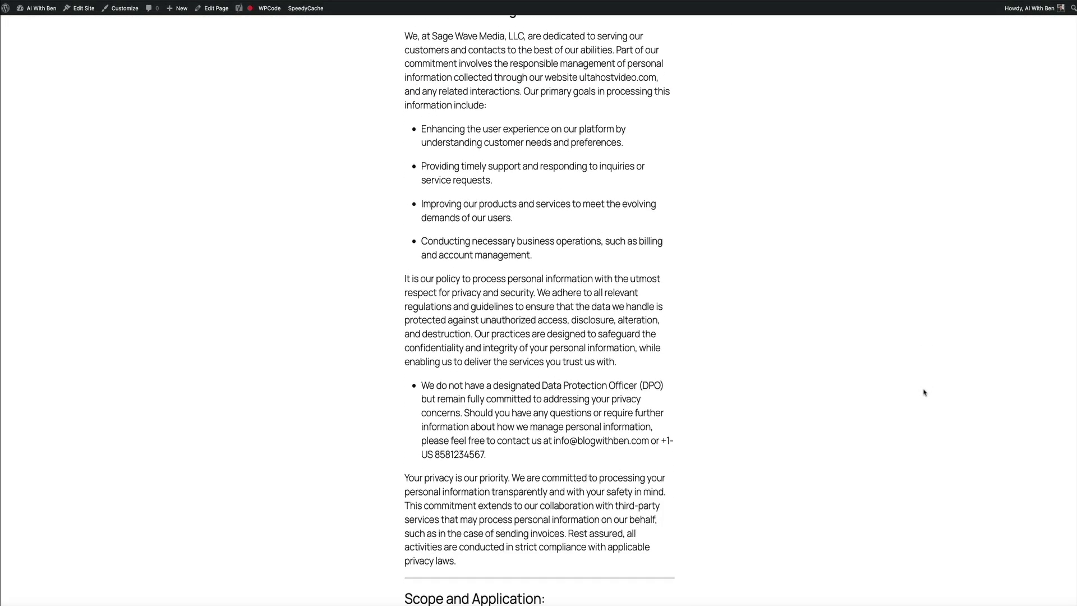
scroll(924, 393, "down", 4)
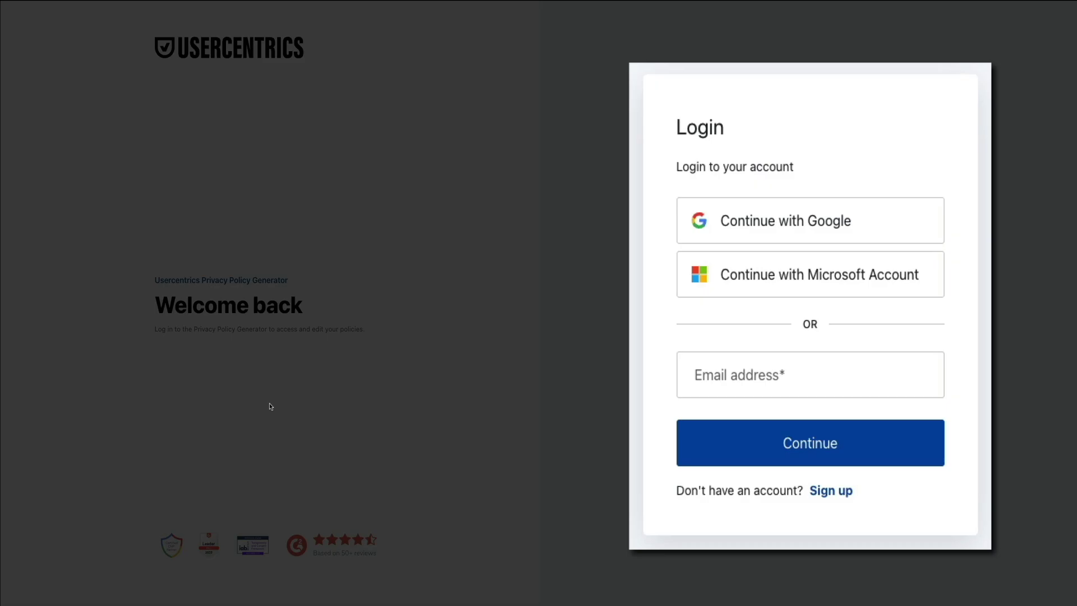
Sign in to the Usercentrics generator with a Google account.
left_click(819, 238)
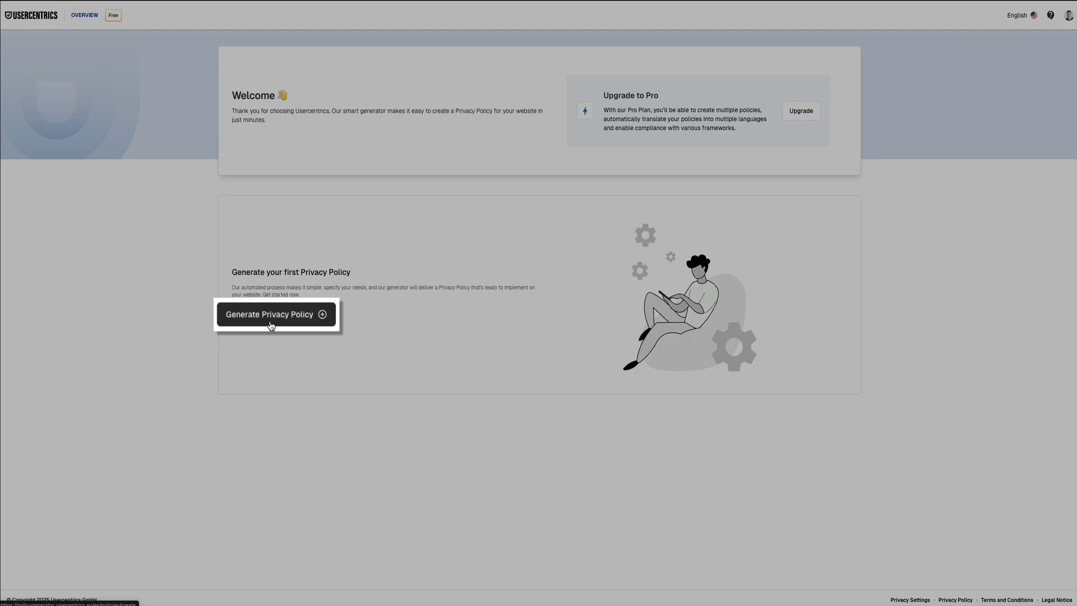
Start a new policy named 'Ultahost Privacy Policy' in English and continue to company information.
left_click(269, 314)
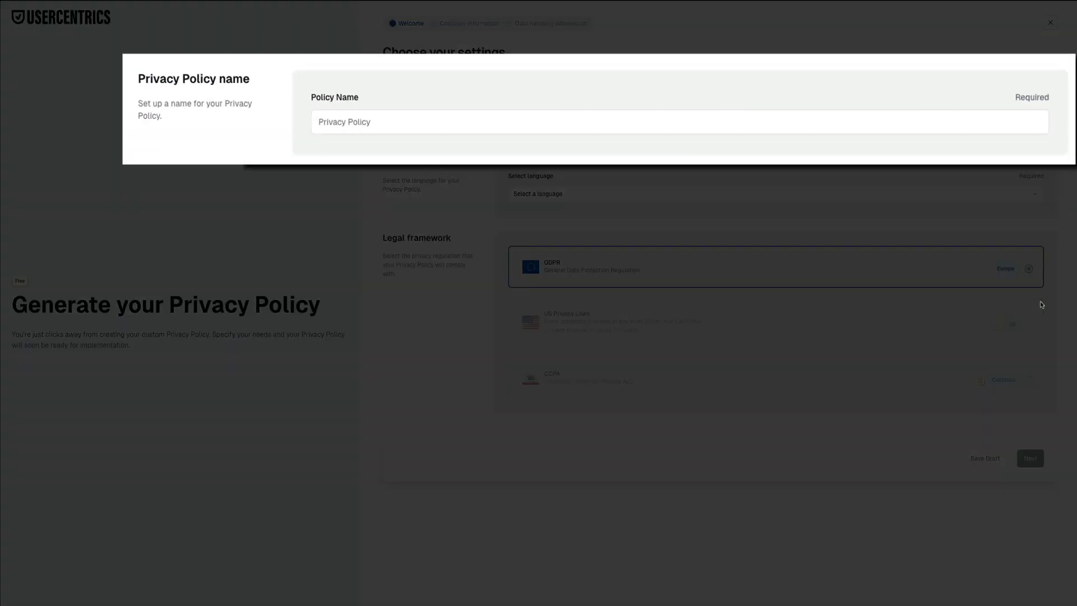
type("Ultahost Privacy Policy")
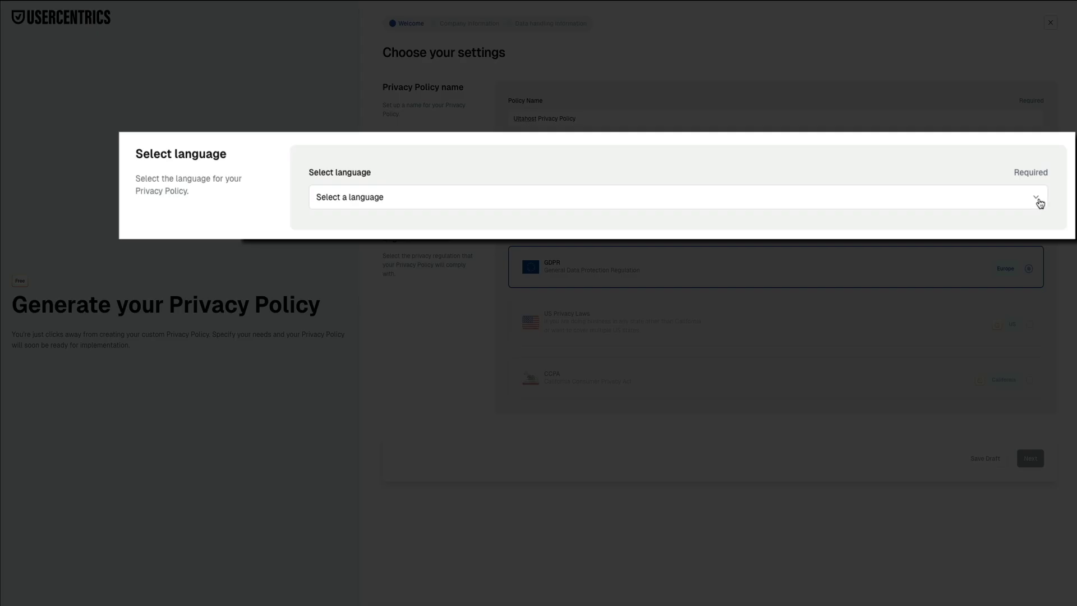
left_click(1038, 200)
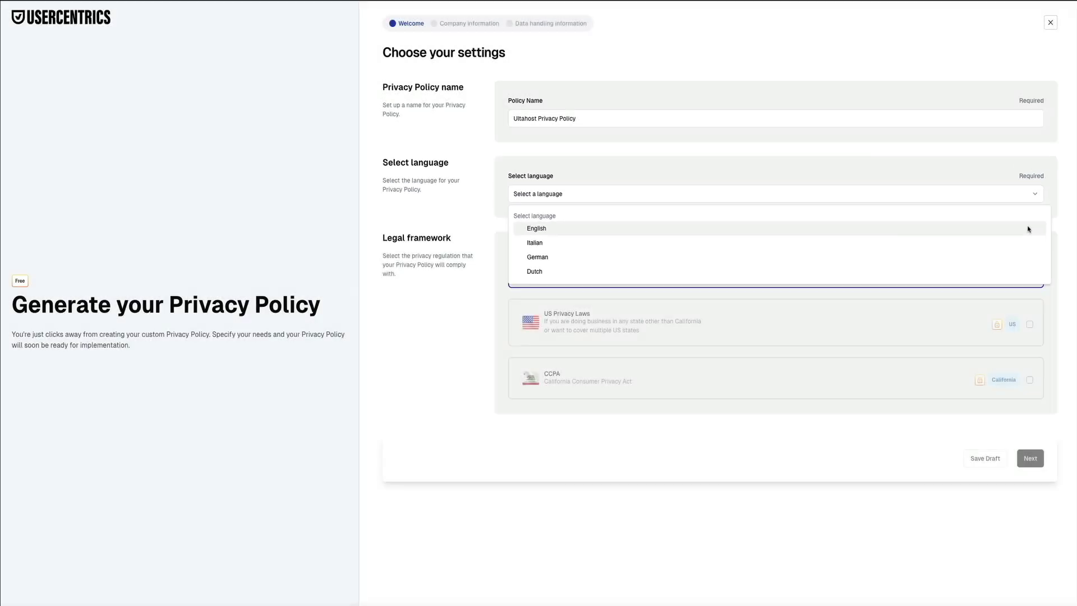
left_click(1029, 229)
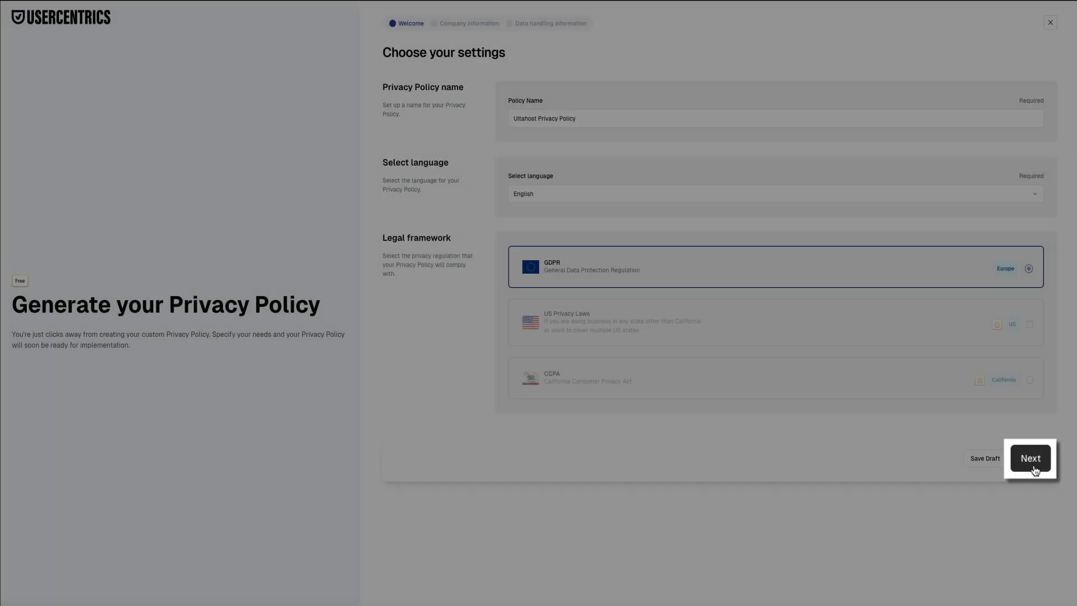
left_click(1032, 465)
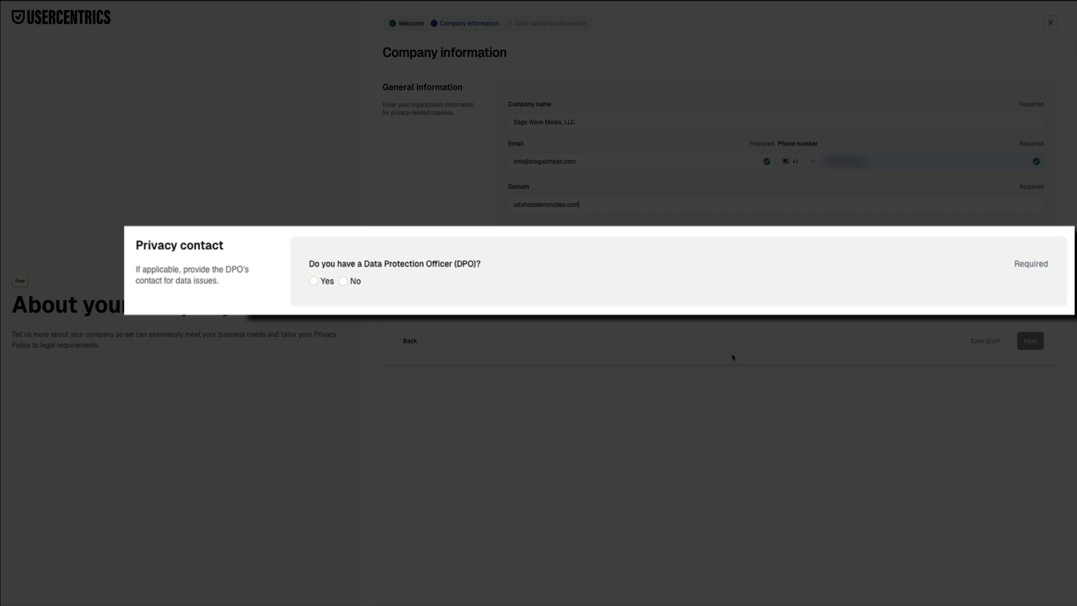
Answer No to having a Data Protection Officer.
left_click(345, 281)
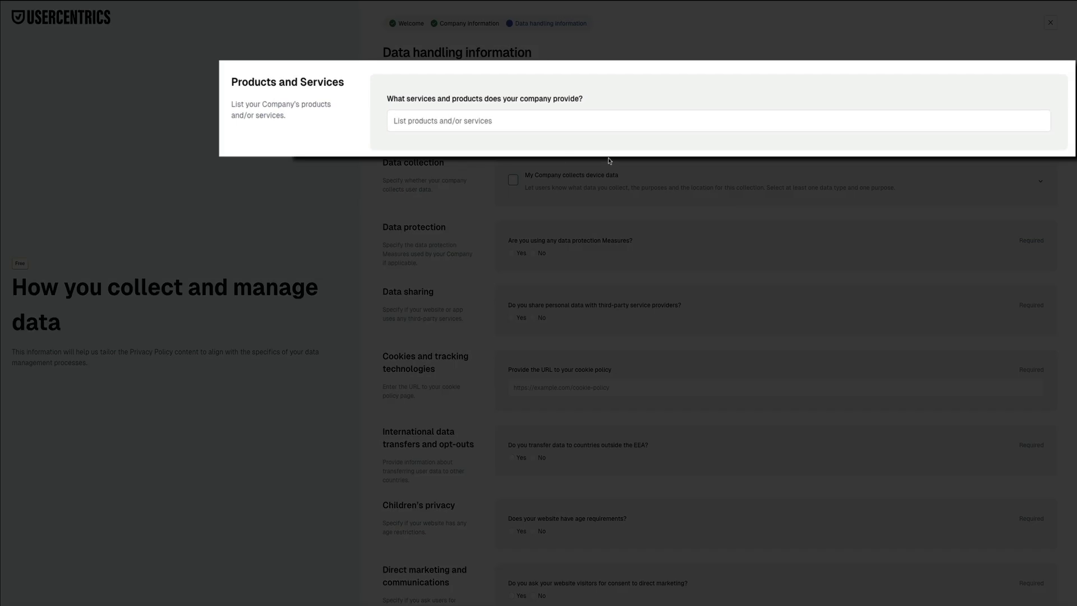
Describe the products as 'Educational content and tutorials' and declare that device data is collected.
type("Educational content and tutorials")
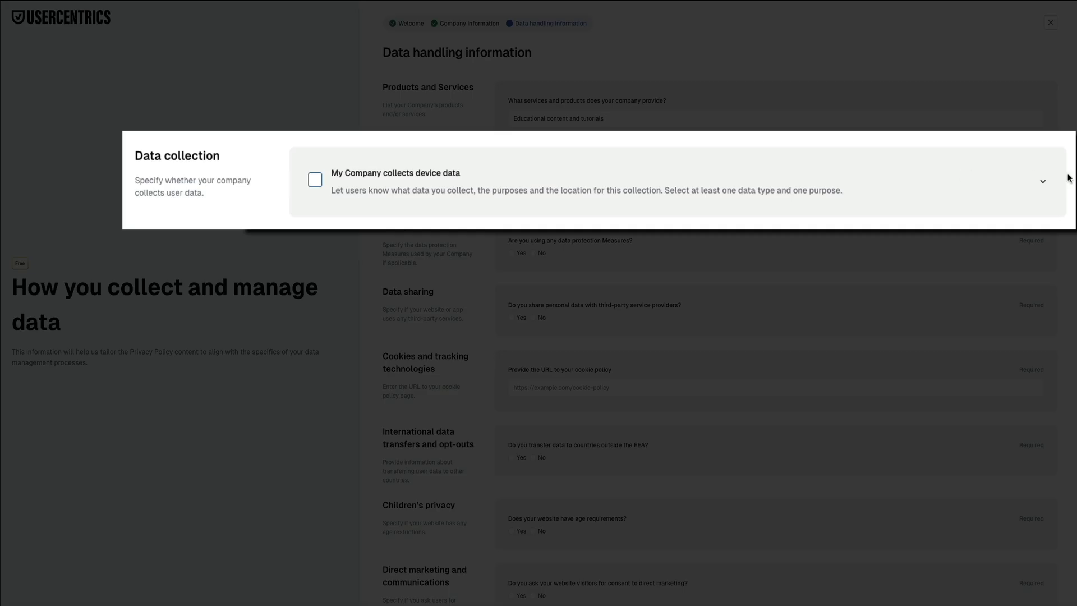
left_click(1042, 184)
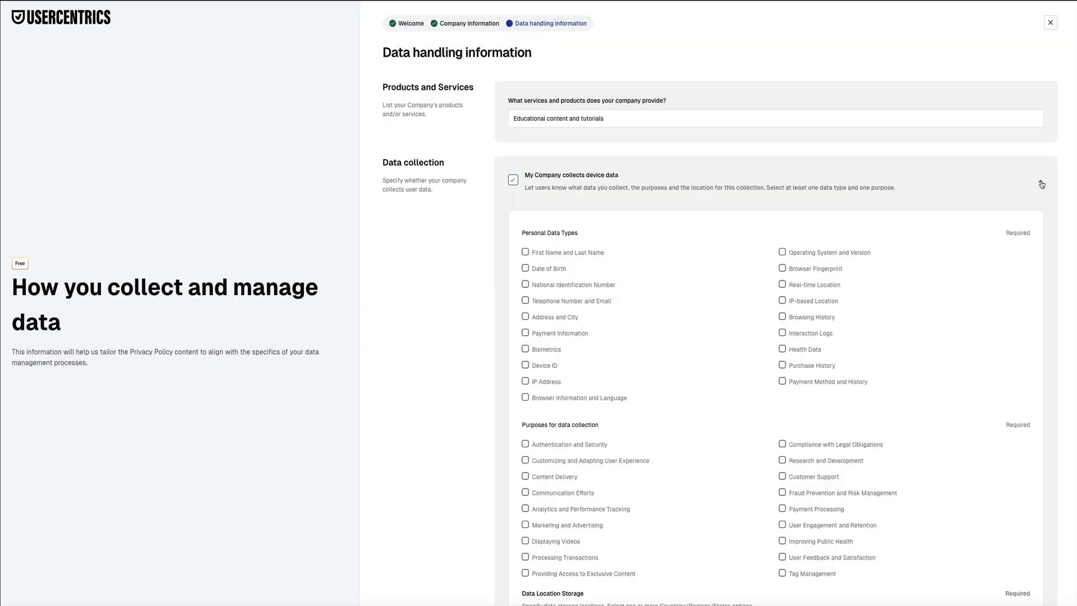
scroll(1027, 236, "down", 2)
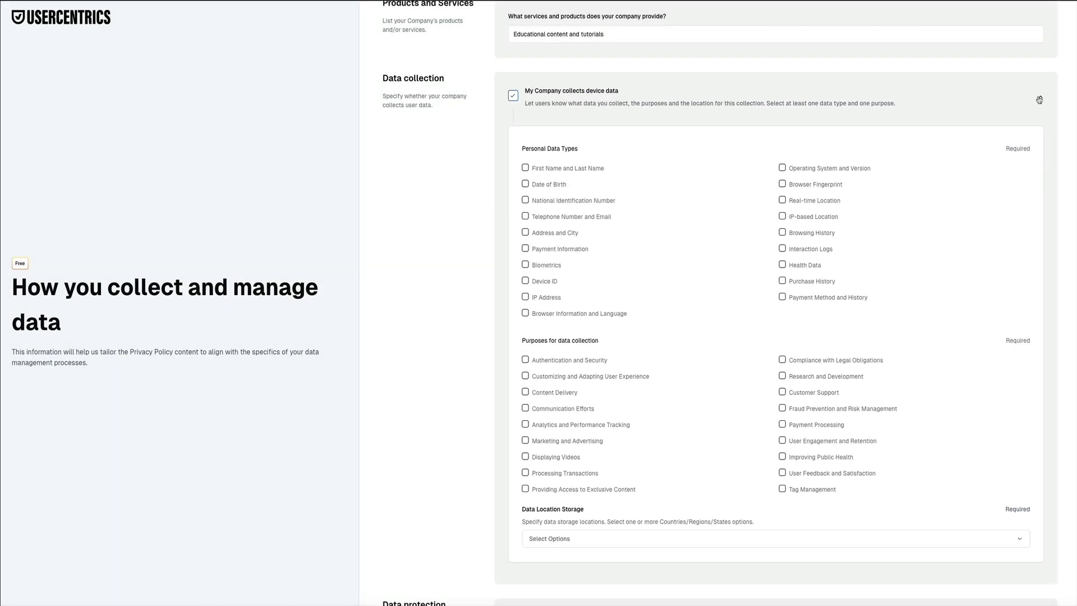
left_click(1039, 99)
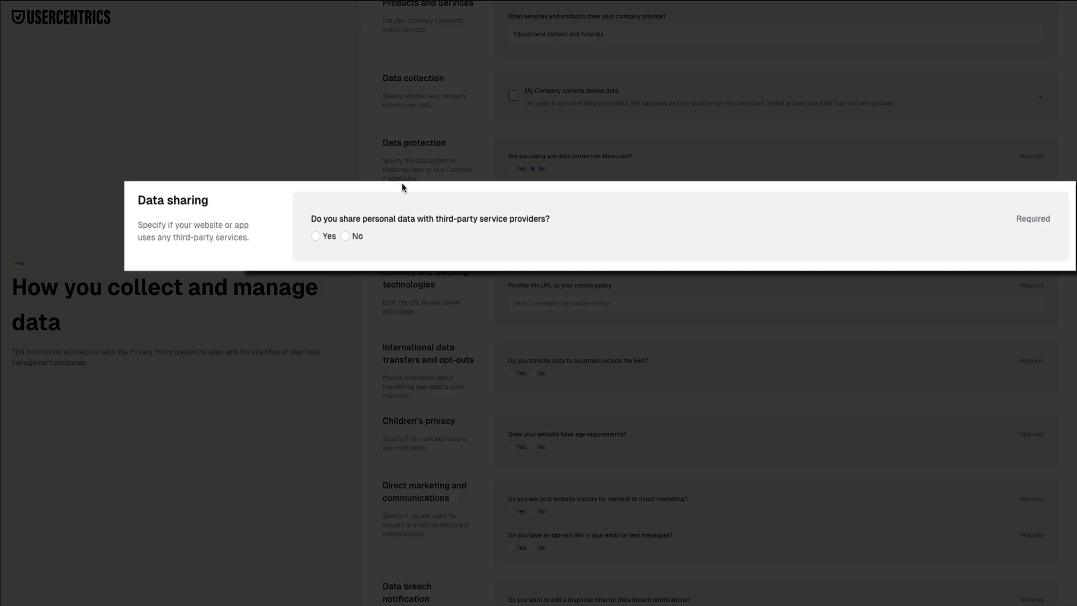
Answer No to third-party sharing and enter the site's cookie-policy URL.
left_click(346, 238)
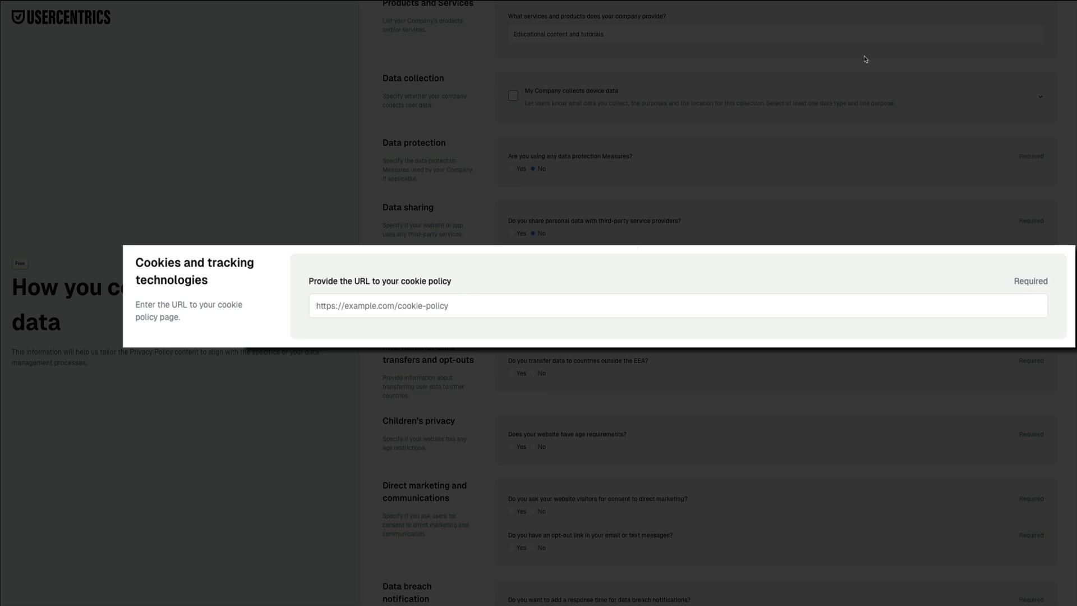
left_click(454, 306)
type("https://ultahostdemovideo.com/")
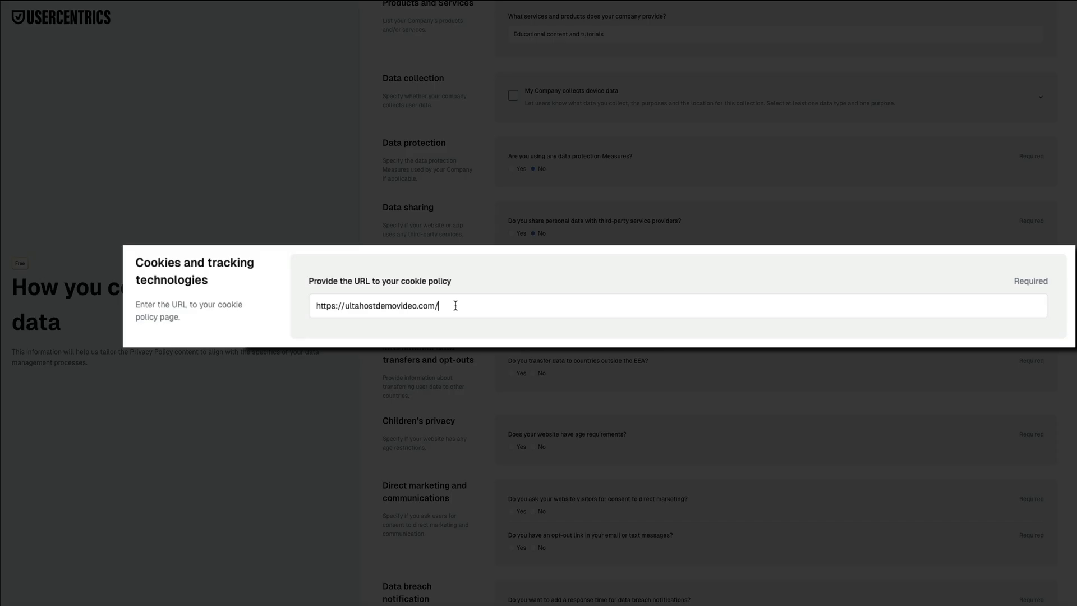
type("cookie-policy")
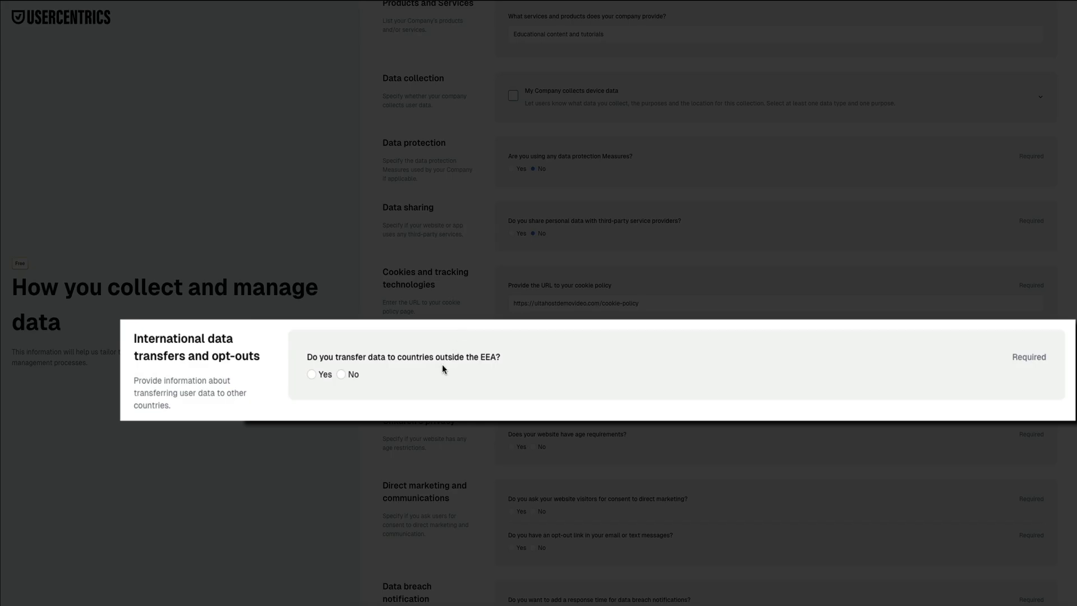
Answer No to EEA transfers, age requirements, direct-marketing consent and opt-out links.
left_click(342, 375)
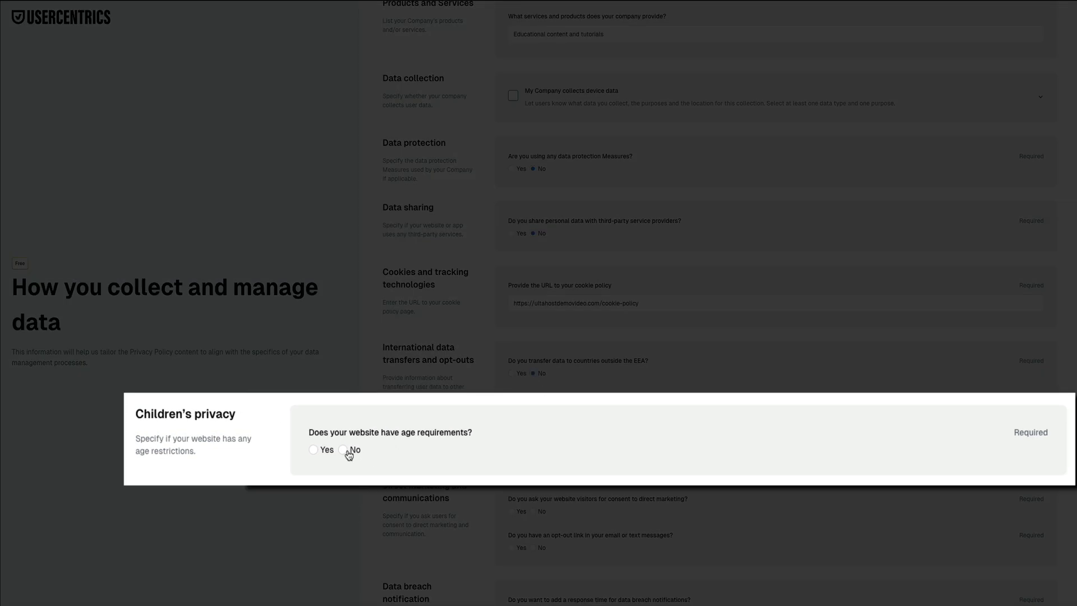
left_click(348, 450)
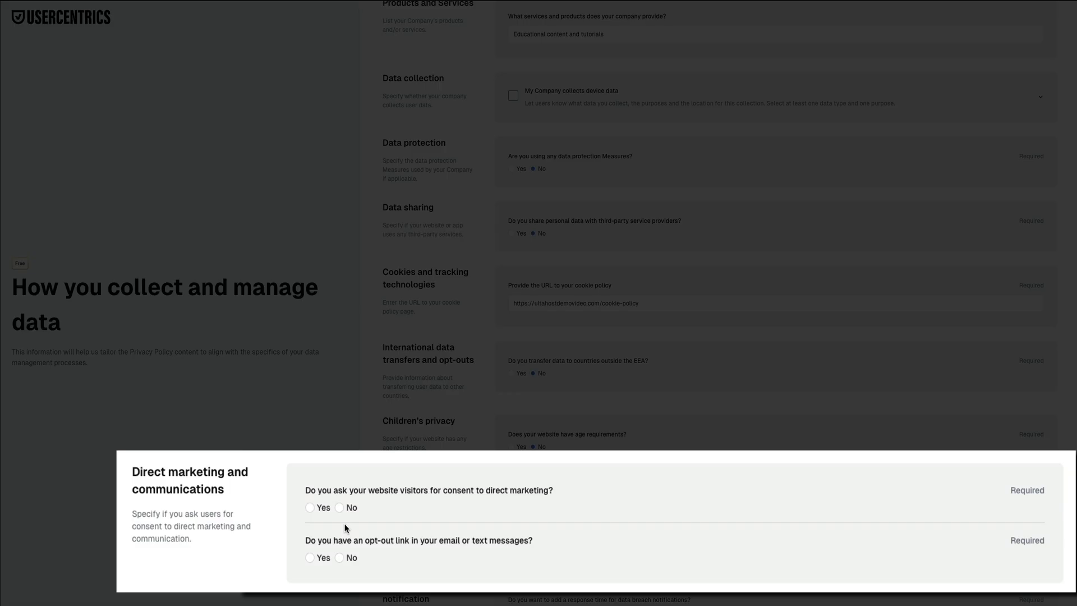
left_click(339, 507)
left_click(339, 558)
Answer No to breach response-time, policy-update notice and opt-in questions, then generate the policy.
scroll(1063, 444, "down", 4)
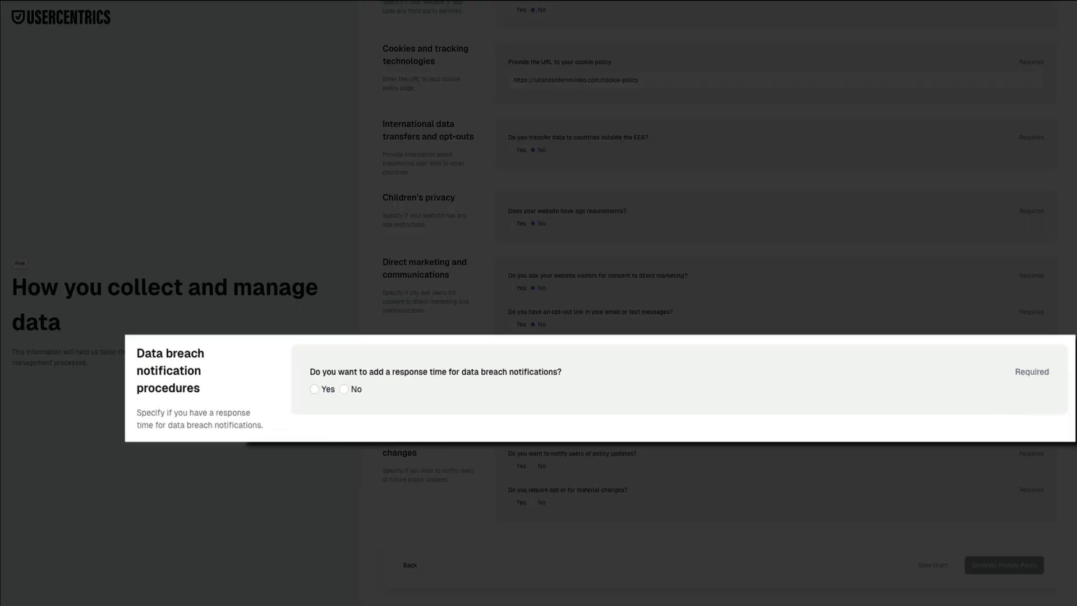
left_click(353, 390)
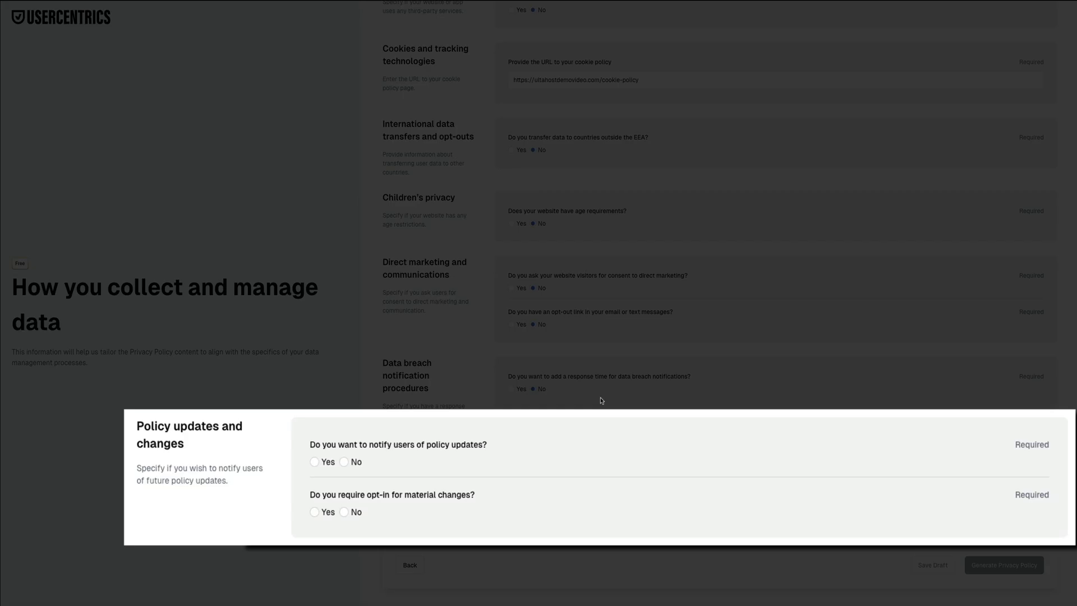
left_click(348, 461)
left_click(345, 512)
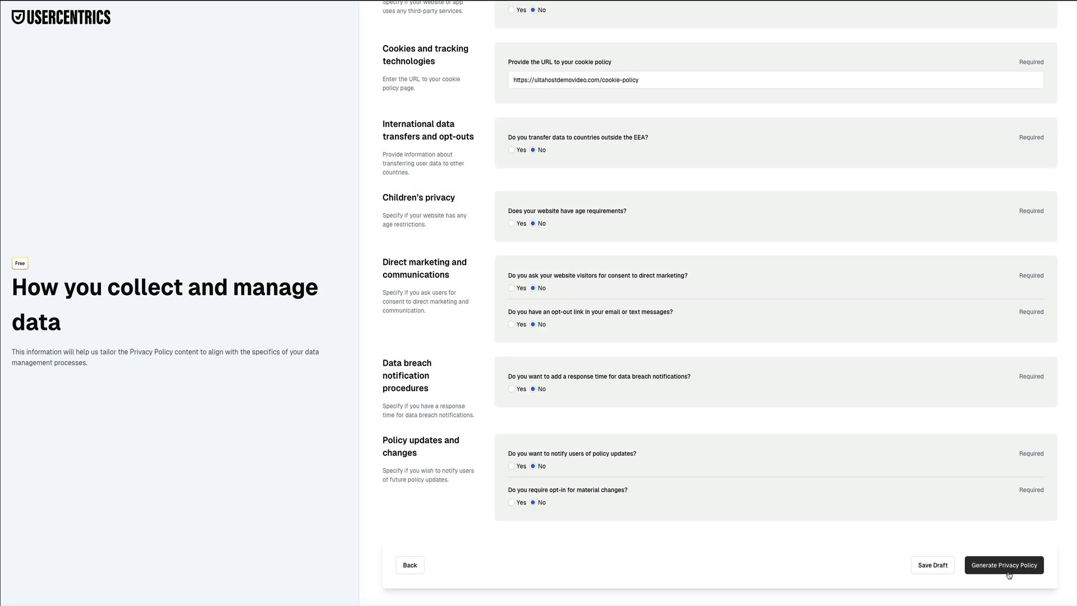
left_click(1009, 573)
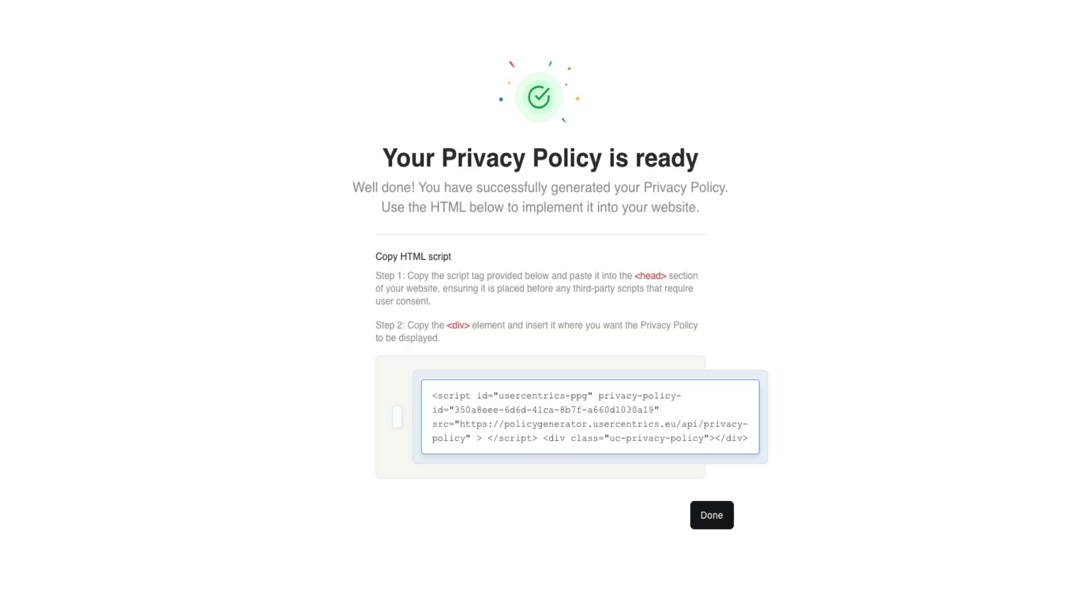
Select and copy the full <script> tag from the generated HTML code.
left_click_drag(537, 438, 418, 393)
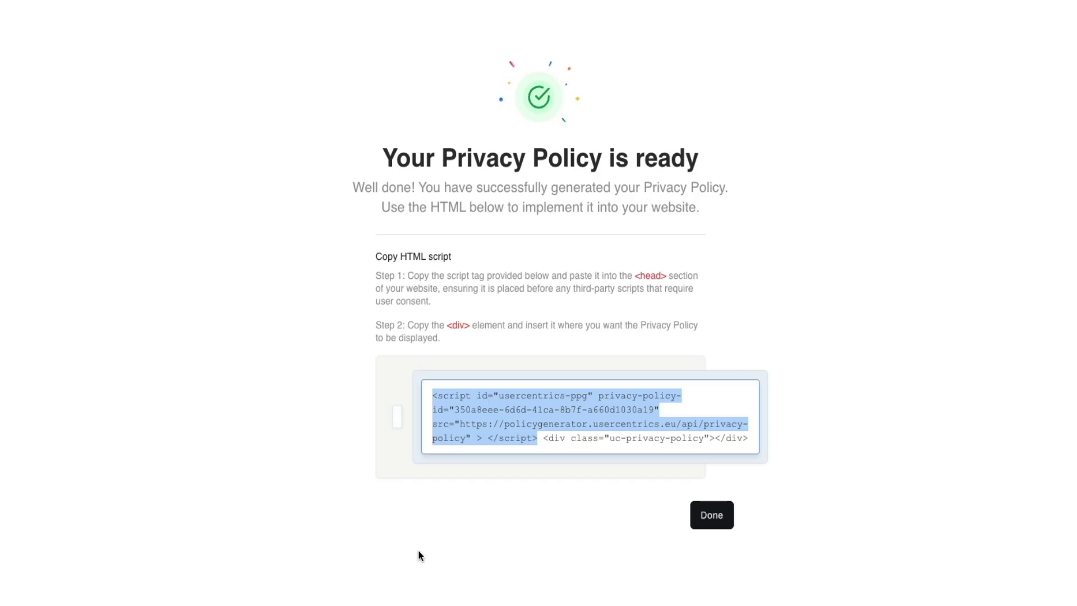
left_click_drag(543, 438, 735, 443)
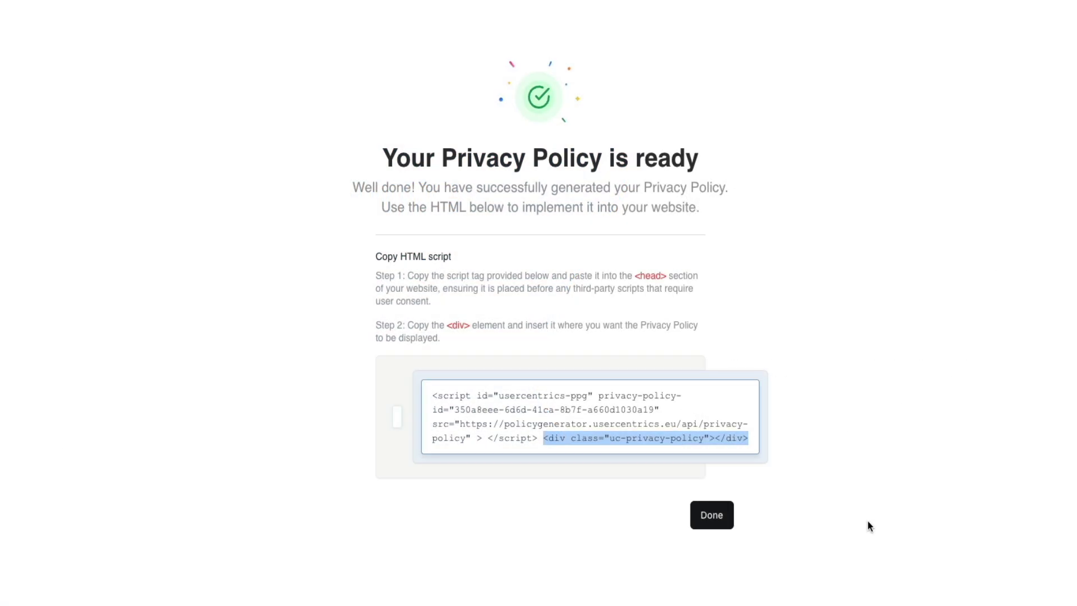
left_click(868, 521)
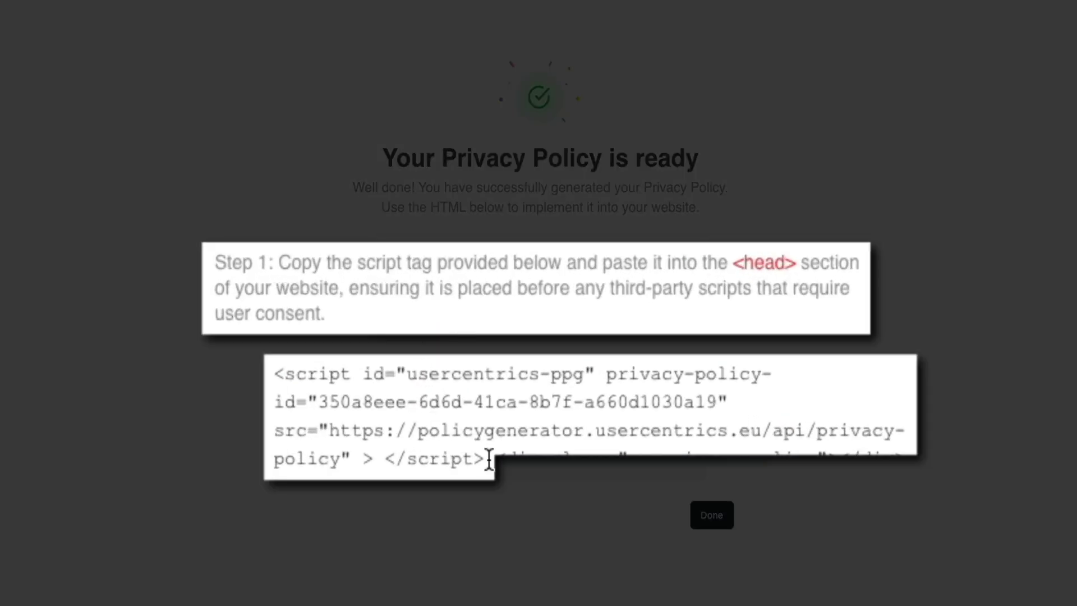
left_click_drag(539, 438, 492, 421)
left_click_drag(393, 419, 275, 373)
key("ctrl+c")
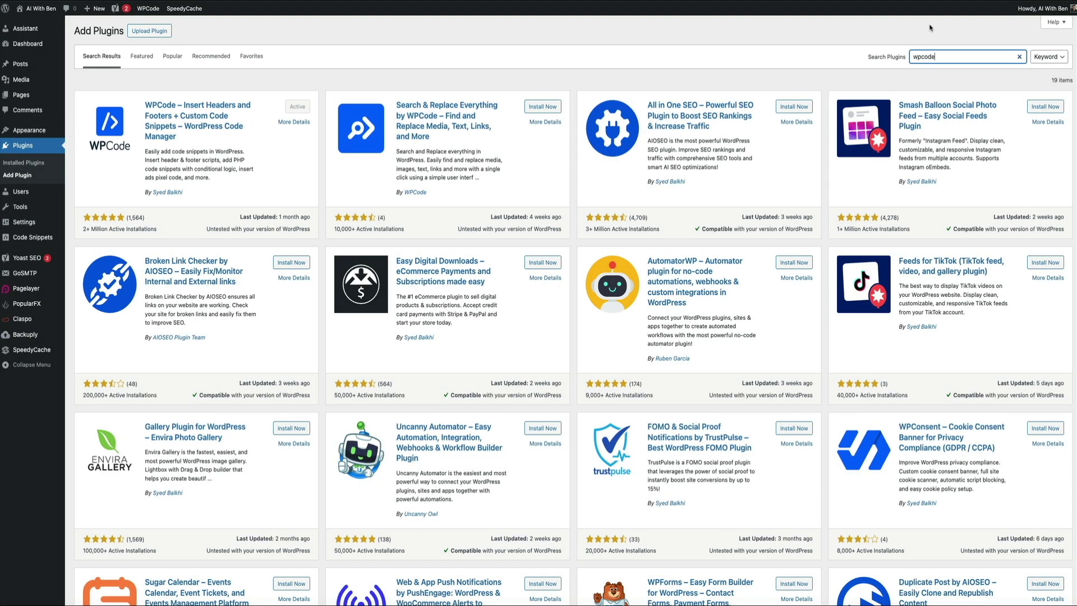
Open WPCode's Header & Footer page from Code Snippets and place the cursor in the Header area.
mouse_move(72, 239)
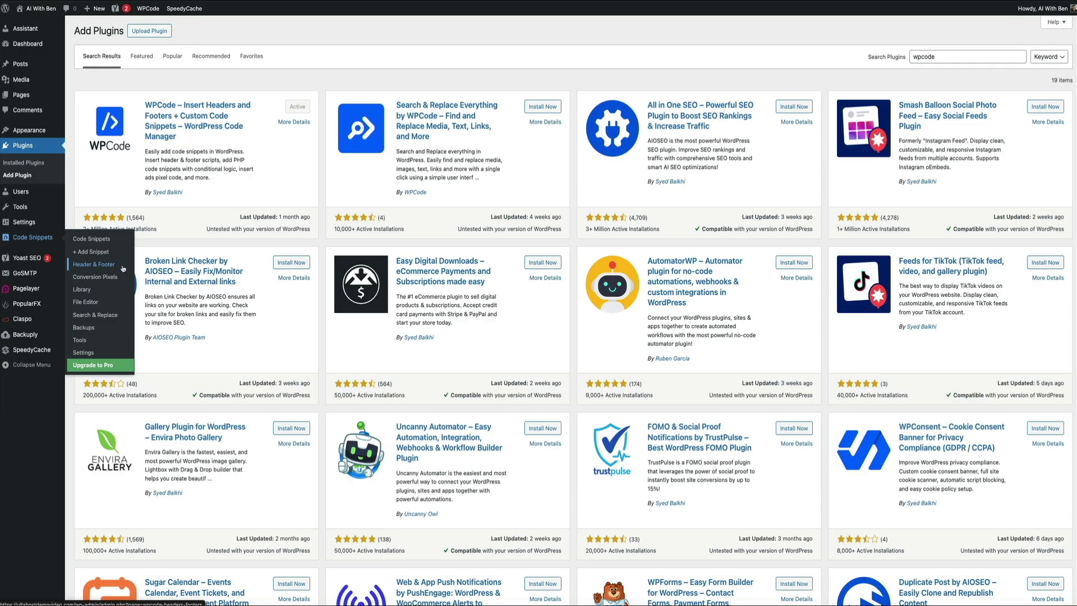
left_click(123, 269)
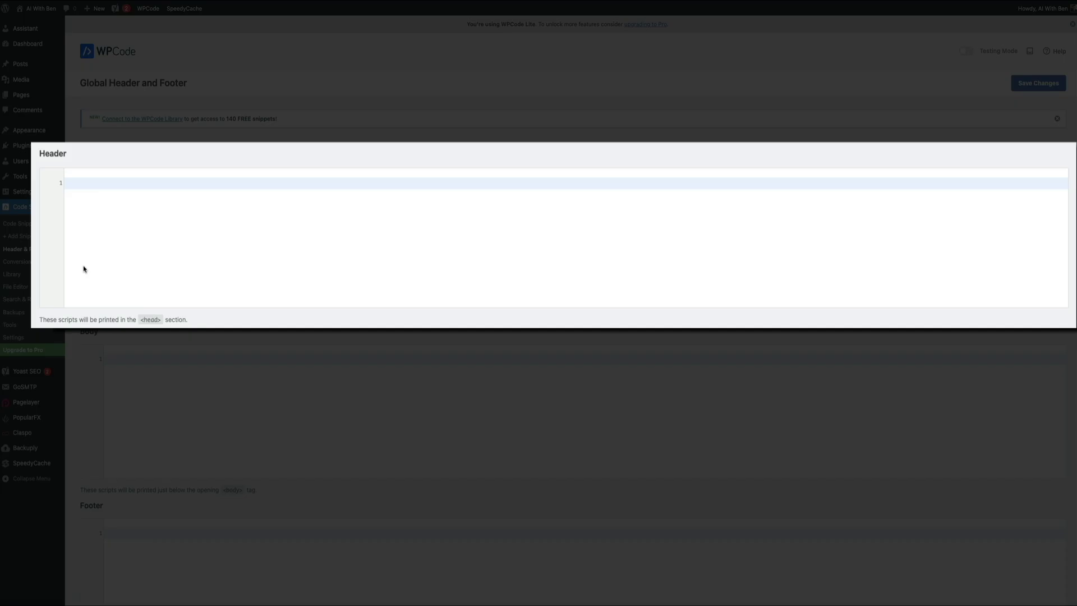
left_click(73, 184)
Paste the Usercentrics script tag into the Header code and save the changes.
key("ctrl+v")
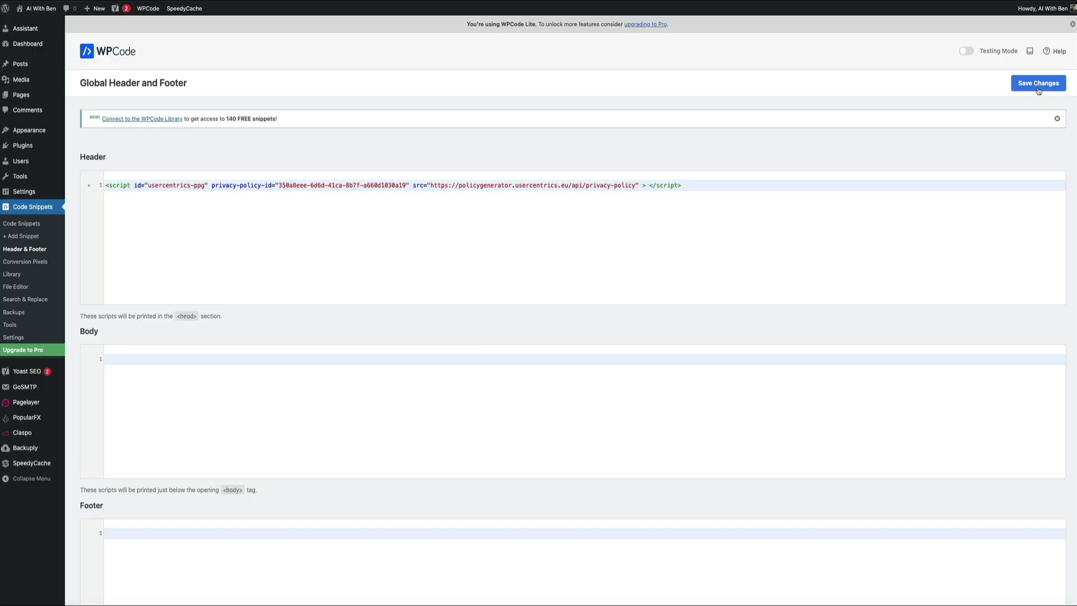
left_click(1038, 83)
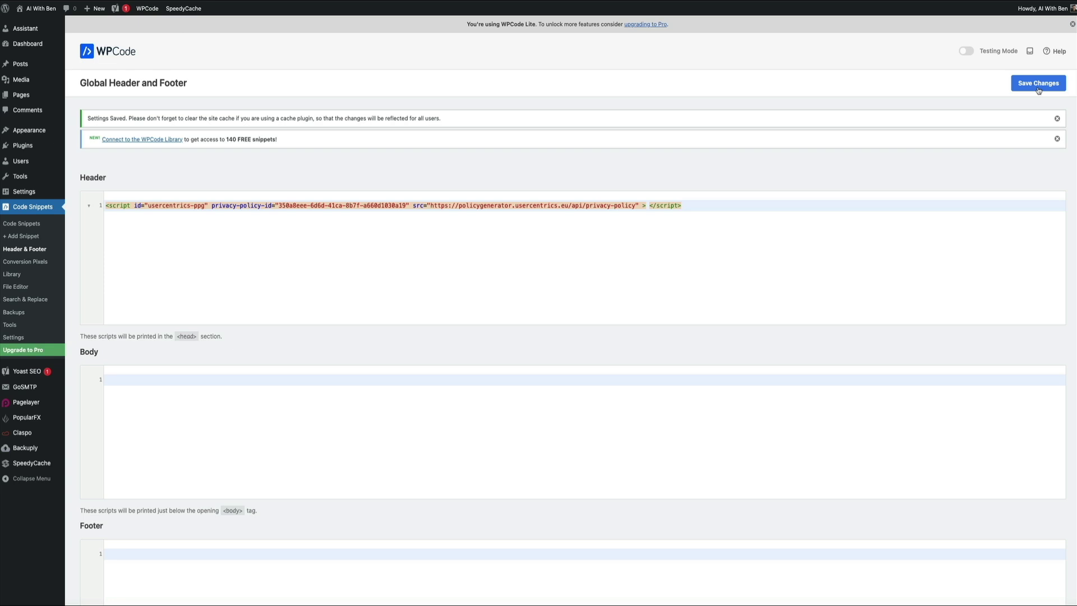
mouse_move(184, 9)
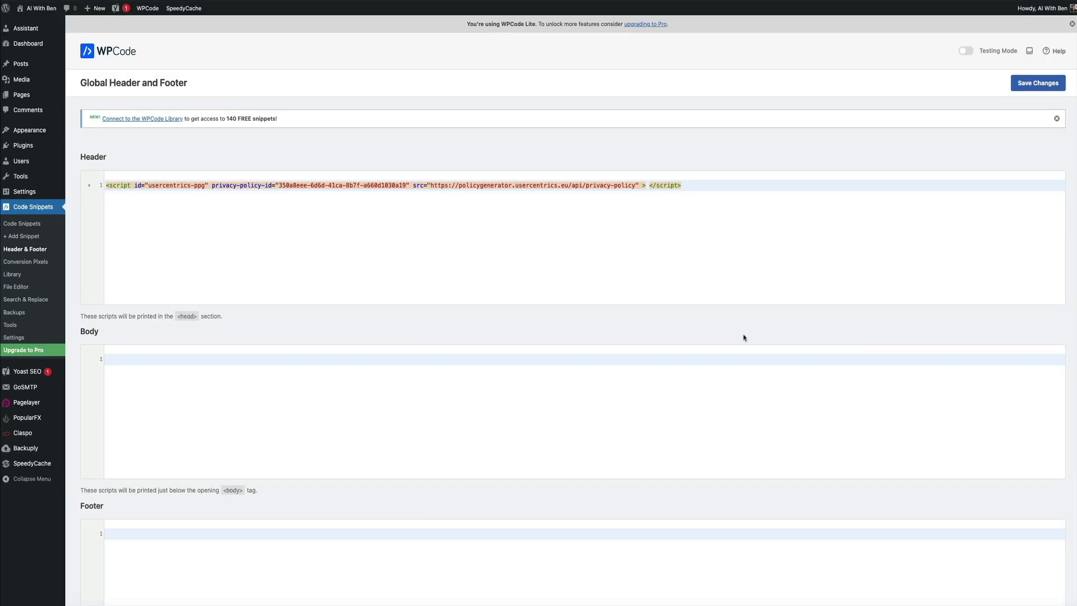
mouse_move(21, 94)
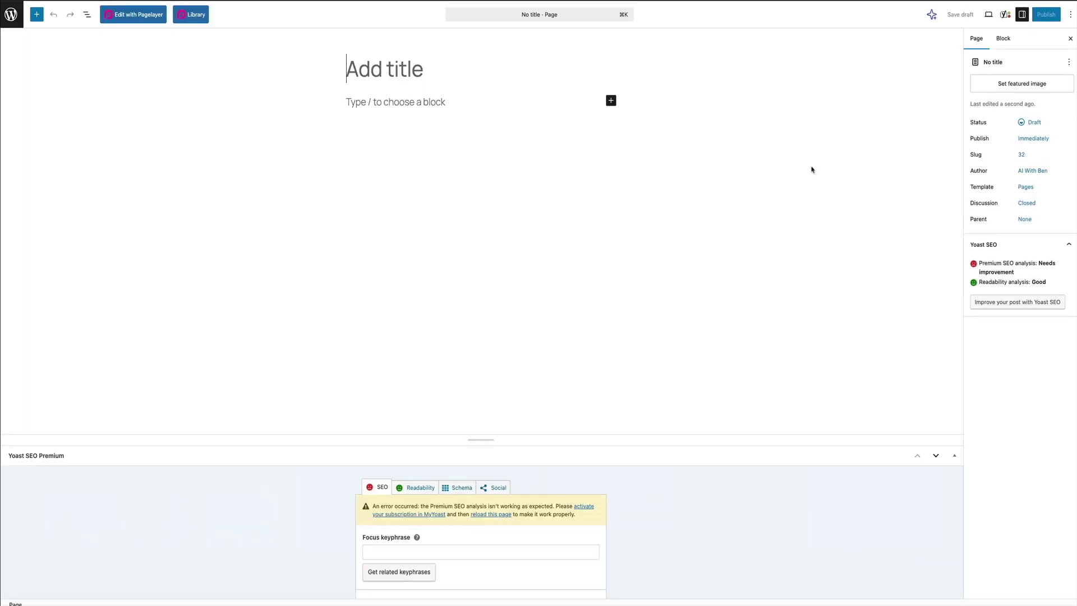
Title the new page 'Privacy Policy' and add a Custom HTML block to it.
type("Privacy Poli")
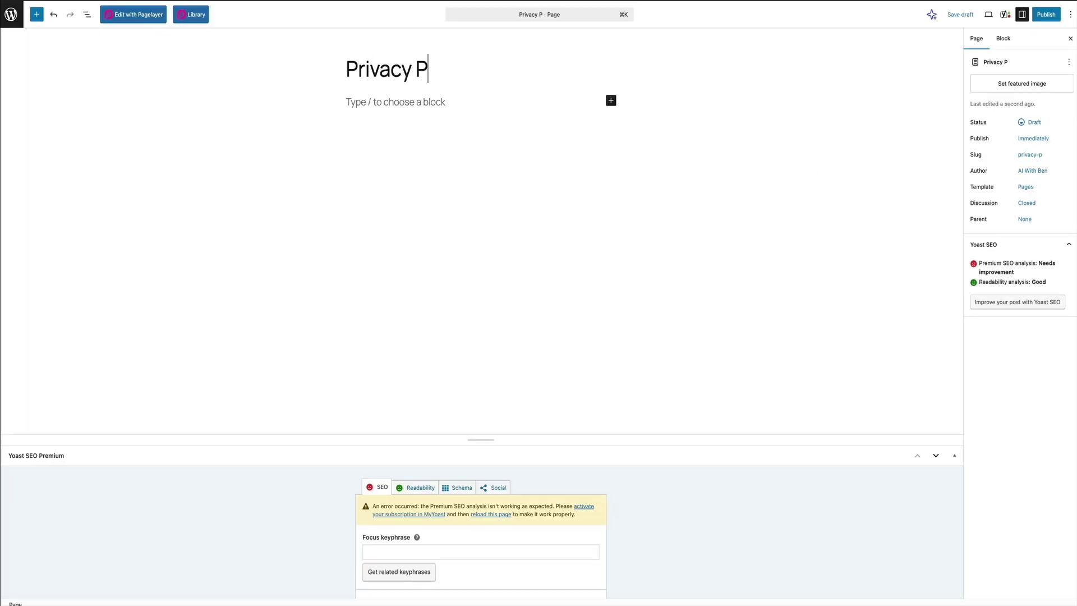
type("cy")
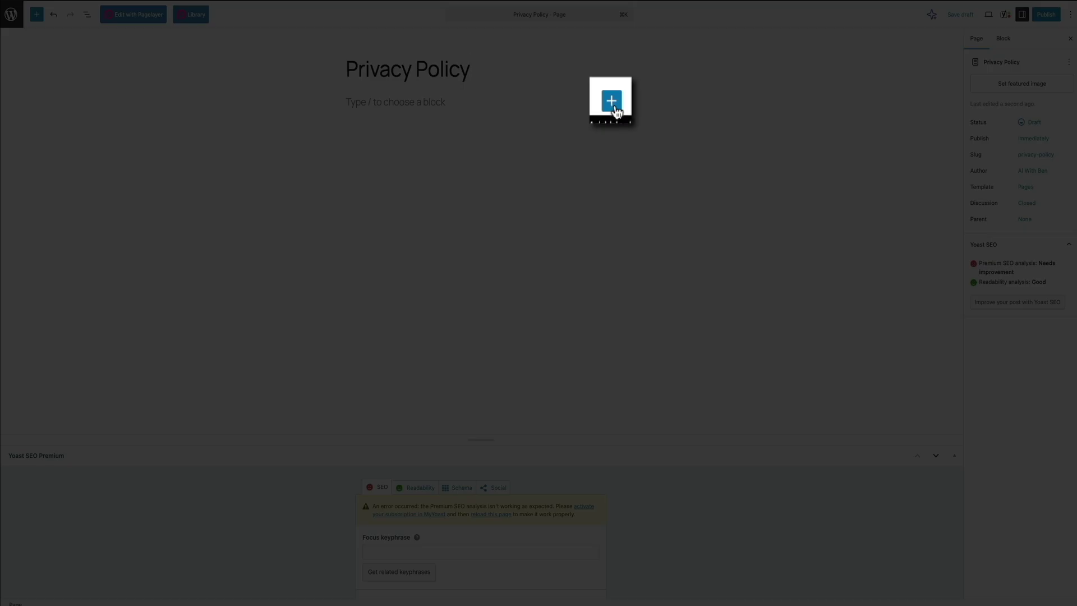
left_click(610, 101)
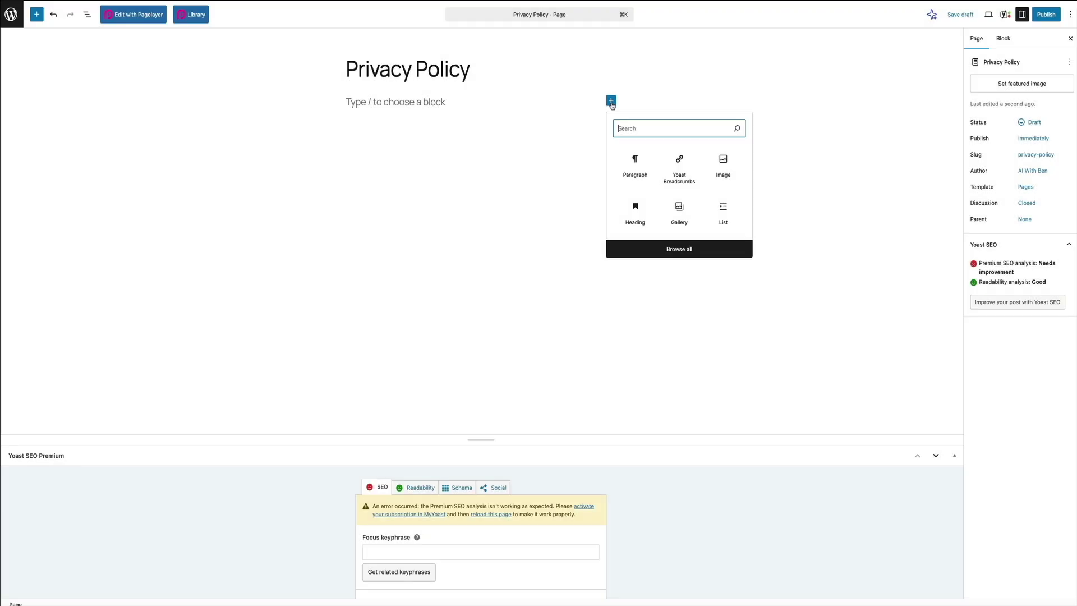
type("cus")
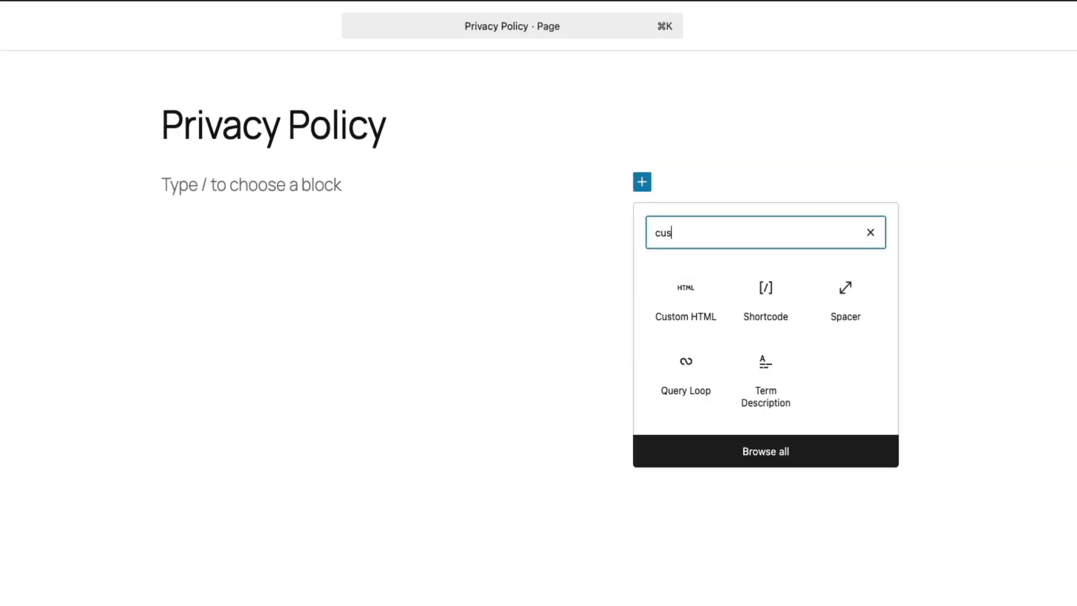
type("tom")
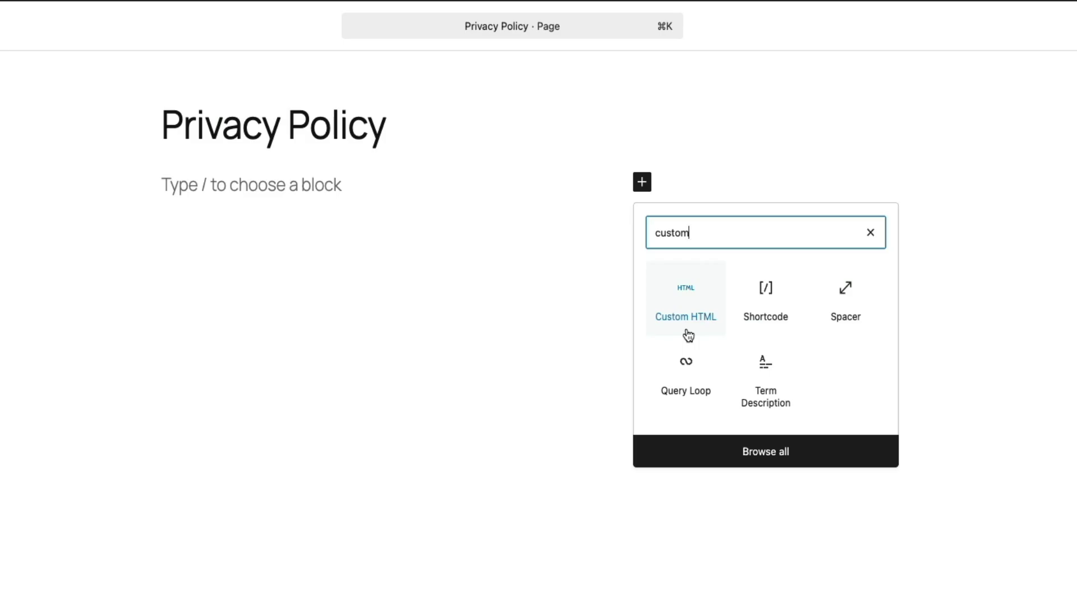
left_click(680, 337)
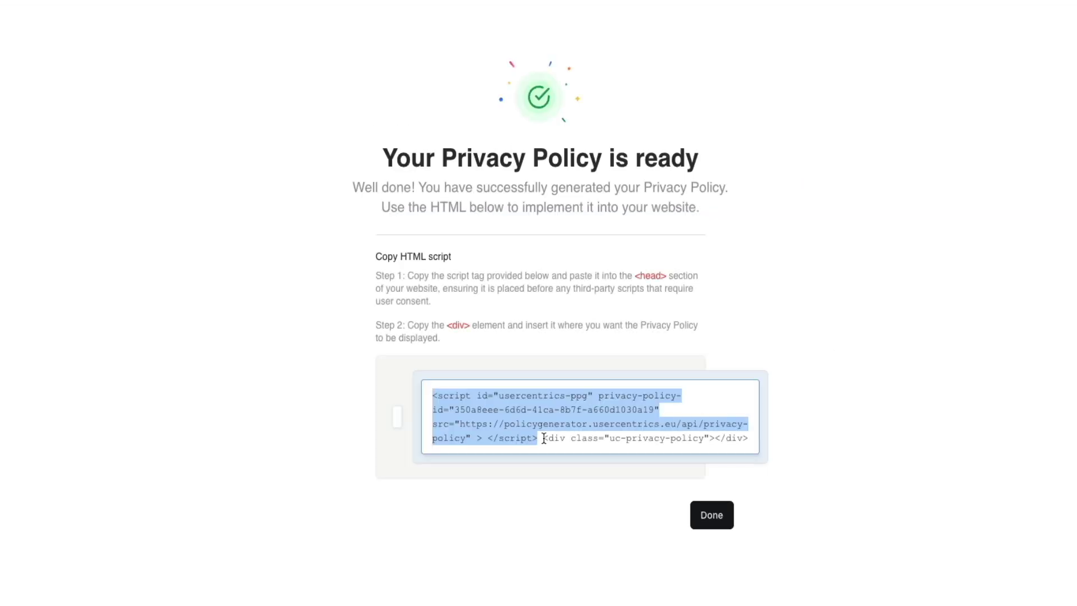
Select the <div class="uc-privacy-policy"></div> element in the generated code to copy it.
left_click_drag(543, 438, 748, 438)
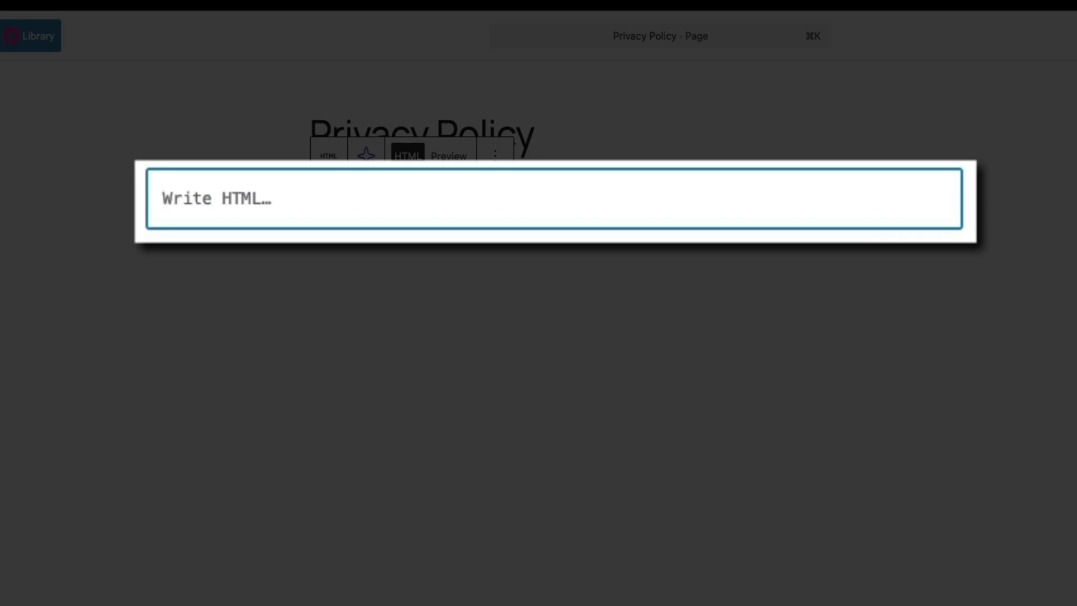
Paste <div class="uc-privacy-policy"></div> into the Custom HTML block and publish the Privacy Policy page.
type("<div class=\"uc-privacy-policy\"></div>")
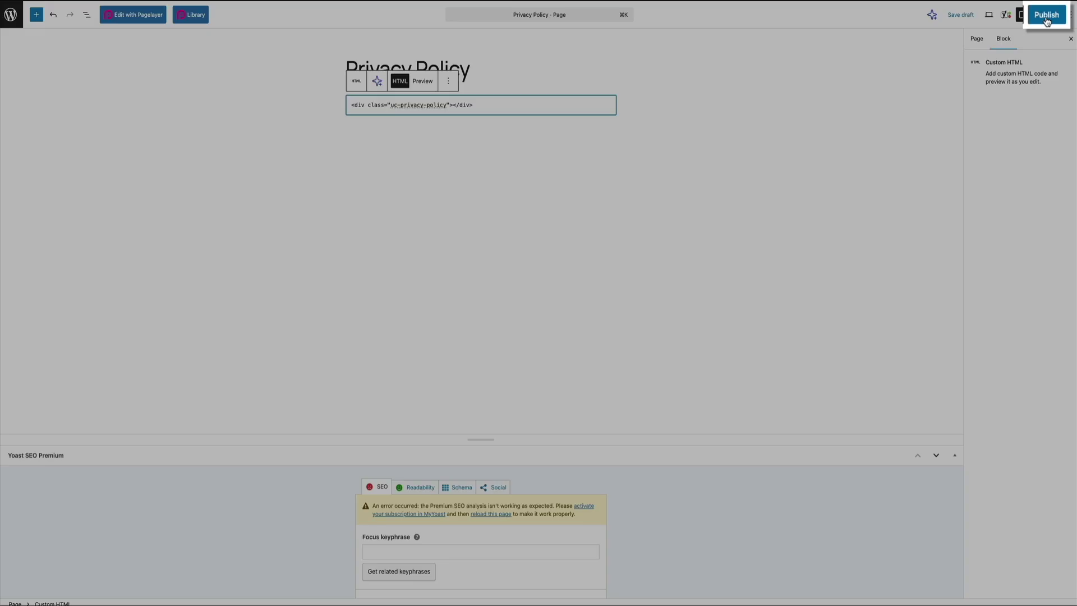
left_click(1047, 15)
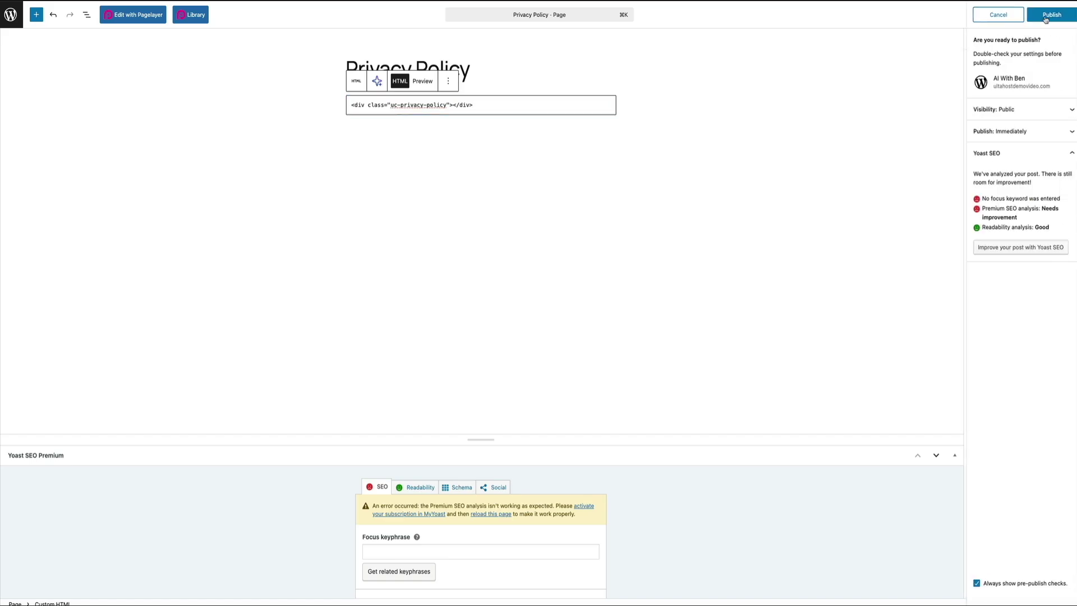
left_click(1047, 16)
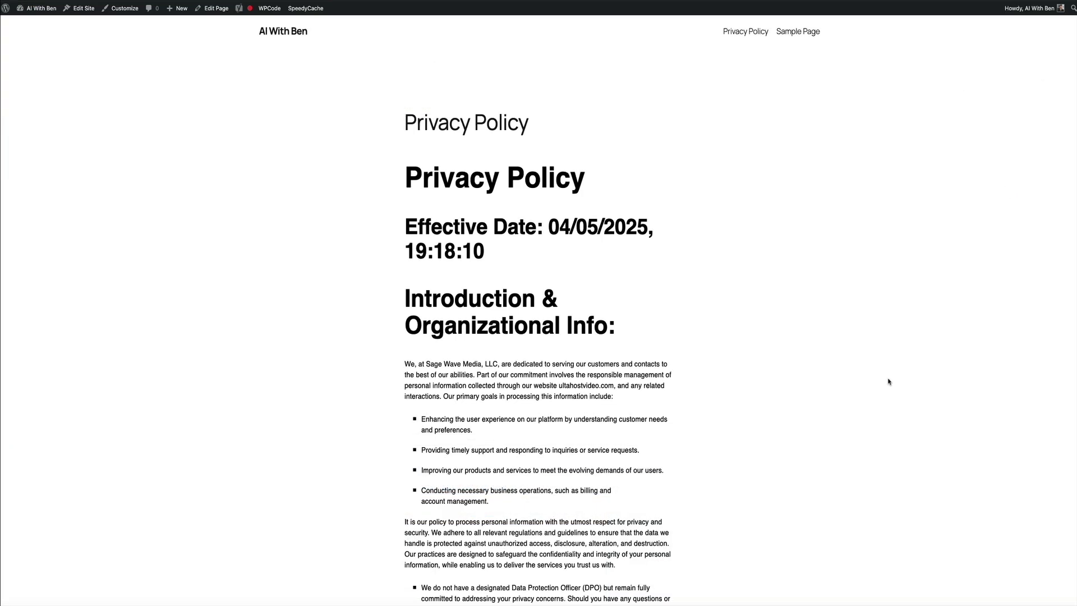
Scroll through the live Privacy Policy page to check the doubled title and mismatched fonts.
scroll(889, 381, "down", 5)
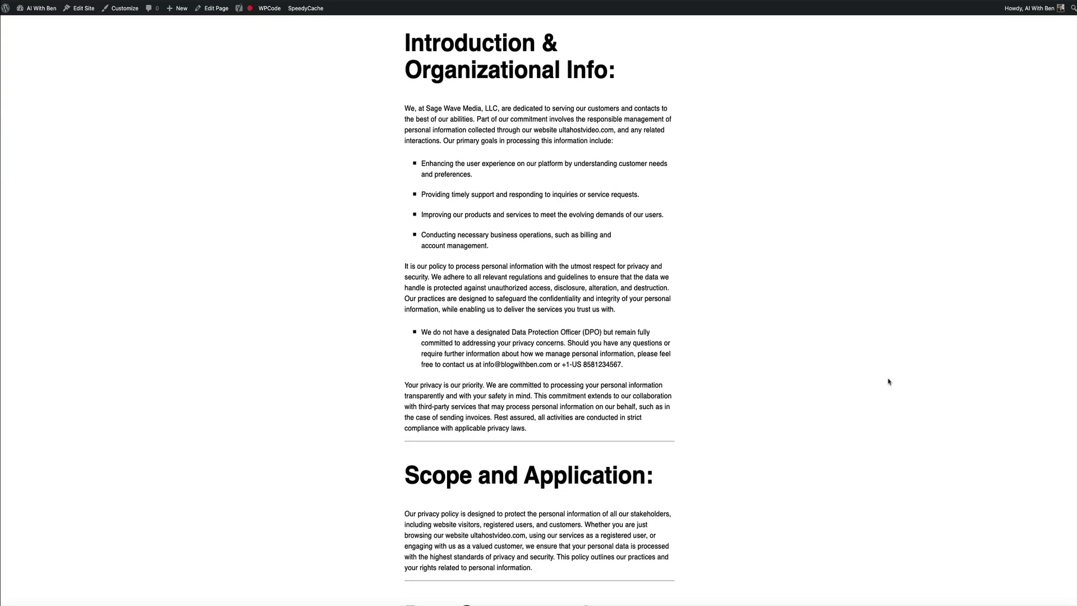
scroll(888, 381, "down", 3)
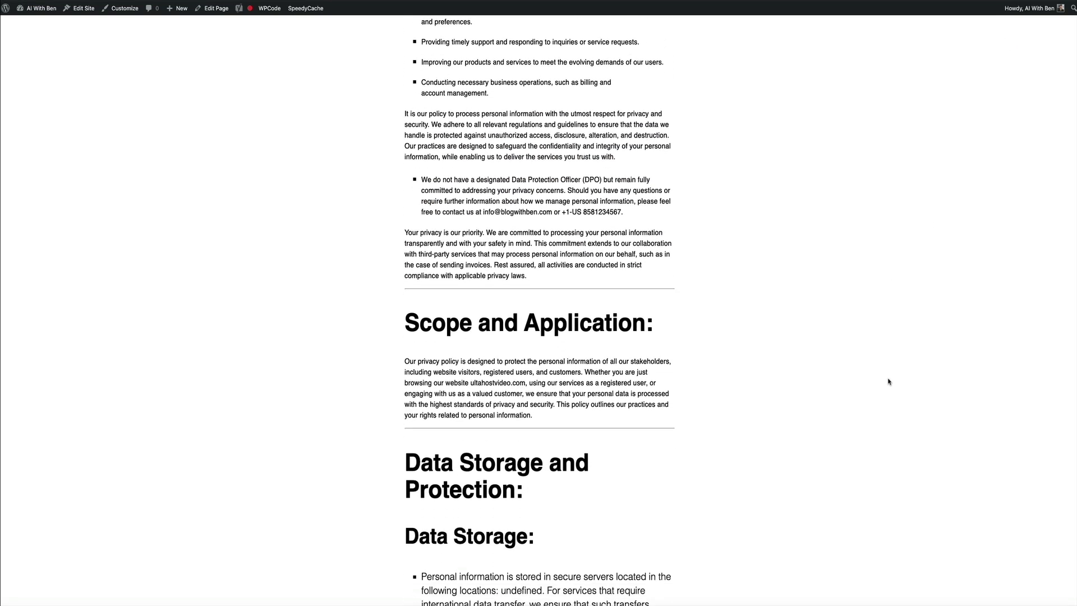
scroll(888, 381, "down", 4)
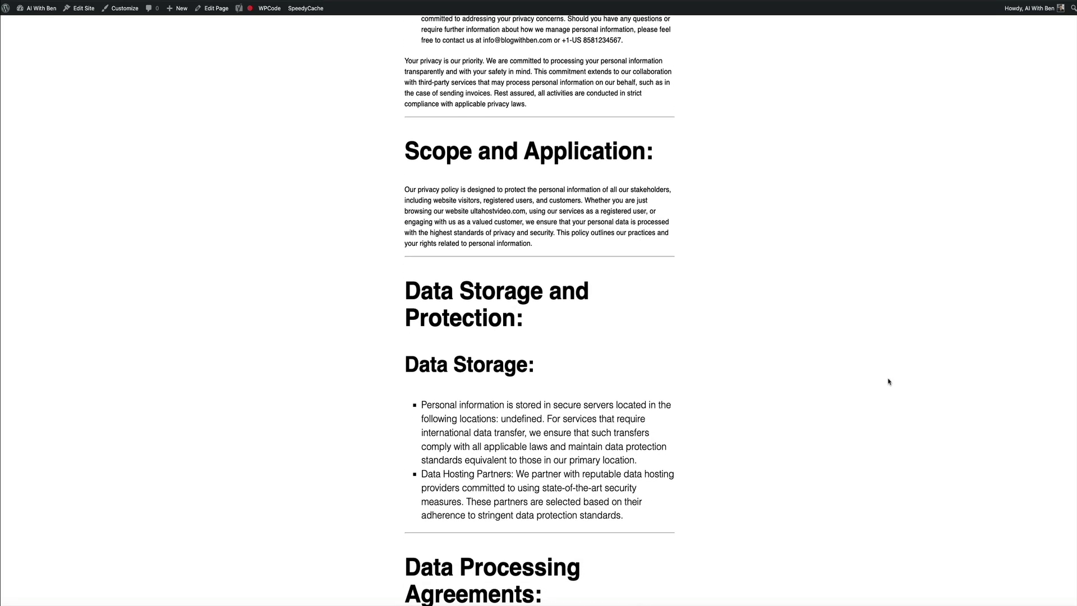
scroll(888, 381, "down", 6)
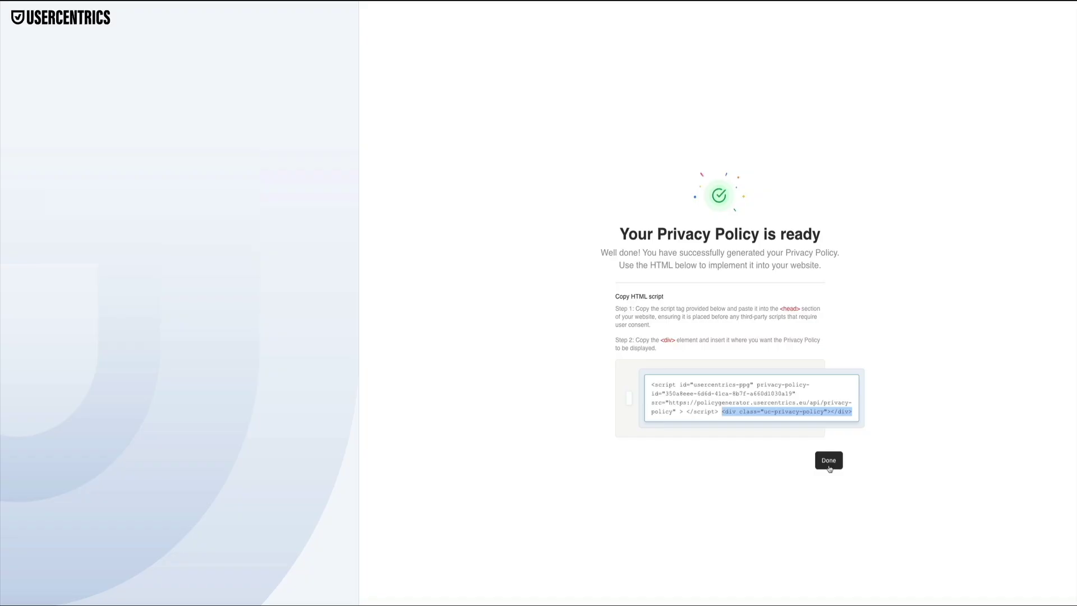
Finish the generator setup and download the GDPR Ultahost Privacy Policy as an HTML file.
left_click(830, 465)
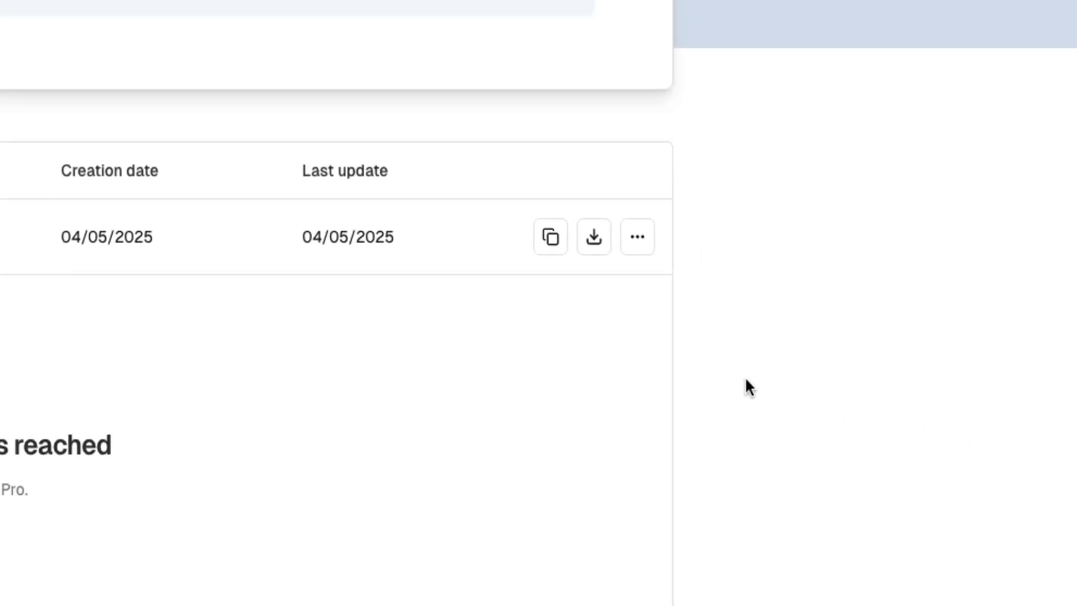
left_click(594, 250)
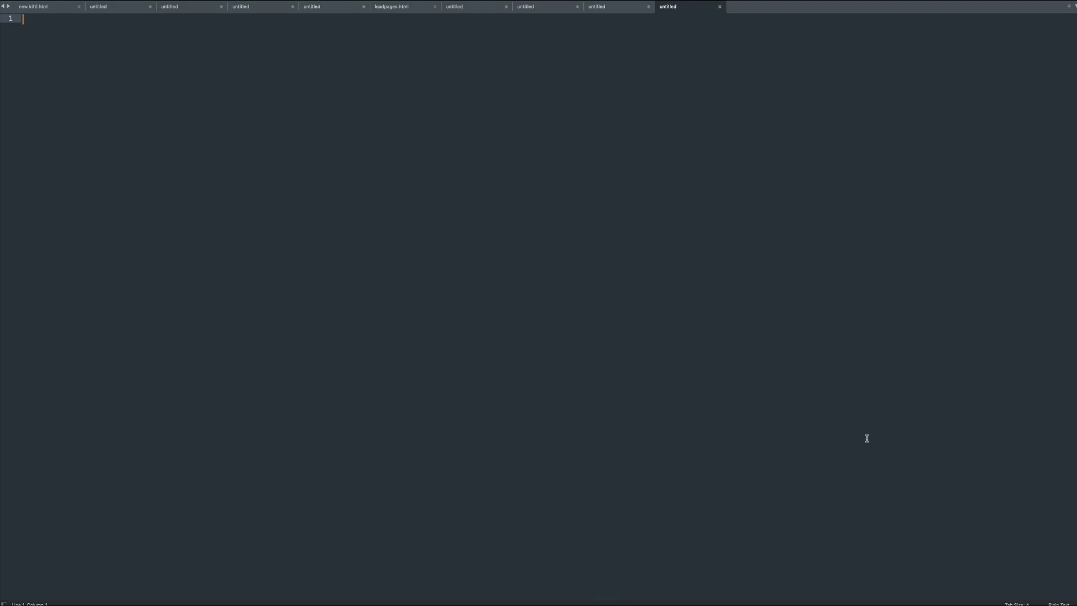
Open policy (2).html in Sublime Text, delete the <h1> Privacy Policy line, and select all the markup.
left_click_drag(867, 438, 495, 191)
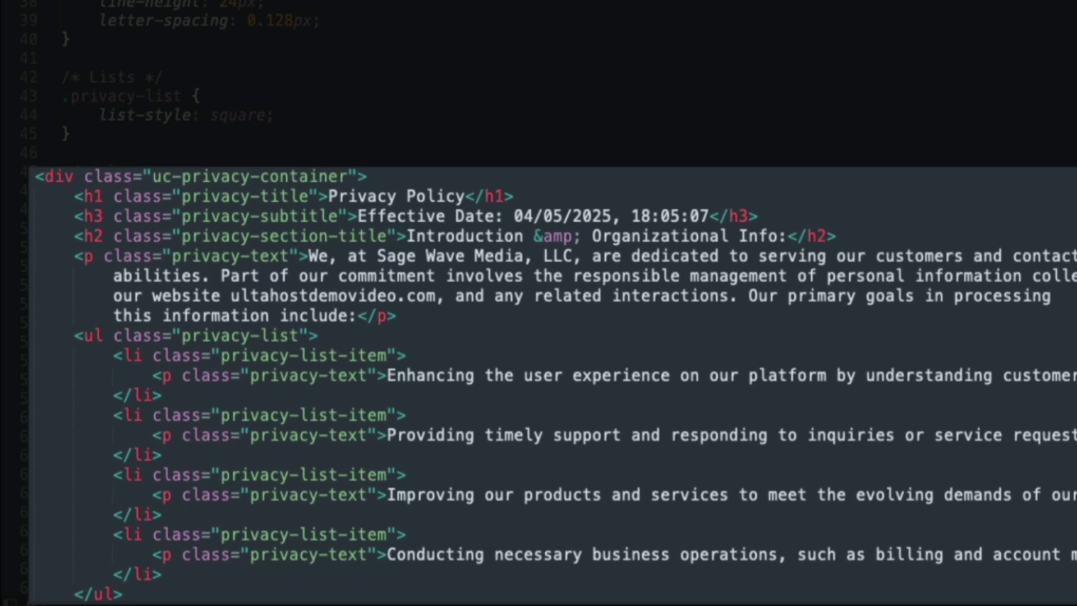
left_click(237, 427)
left_click_drag(523, 194, 66, 188)
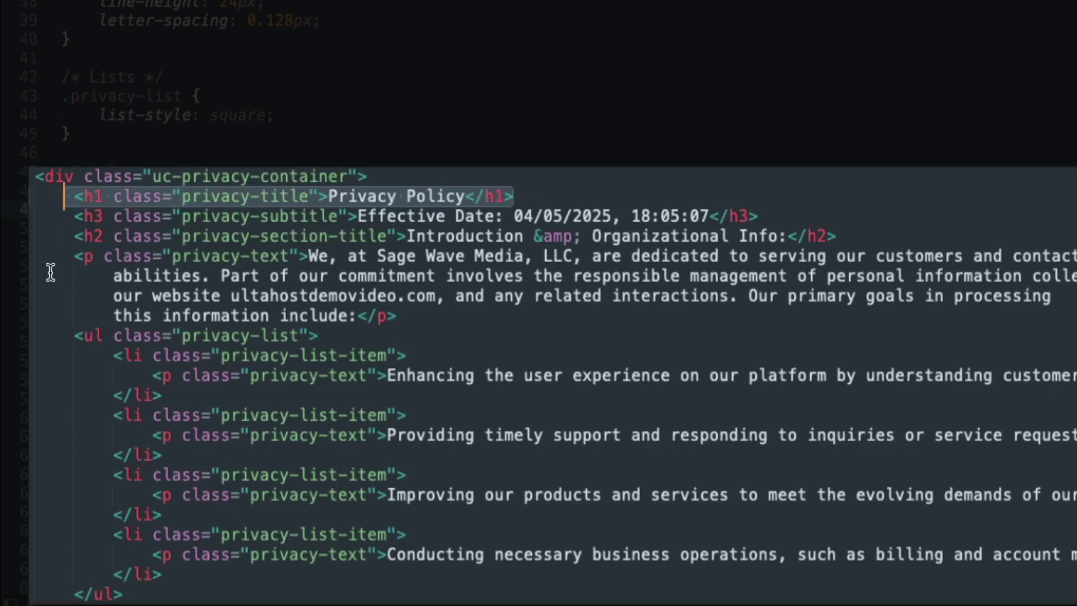
key("BackSpace")
key("BackSpace")
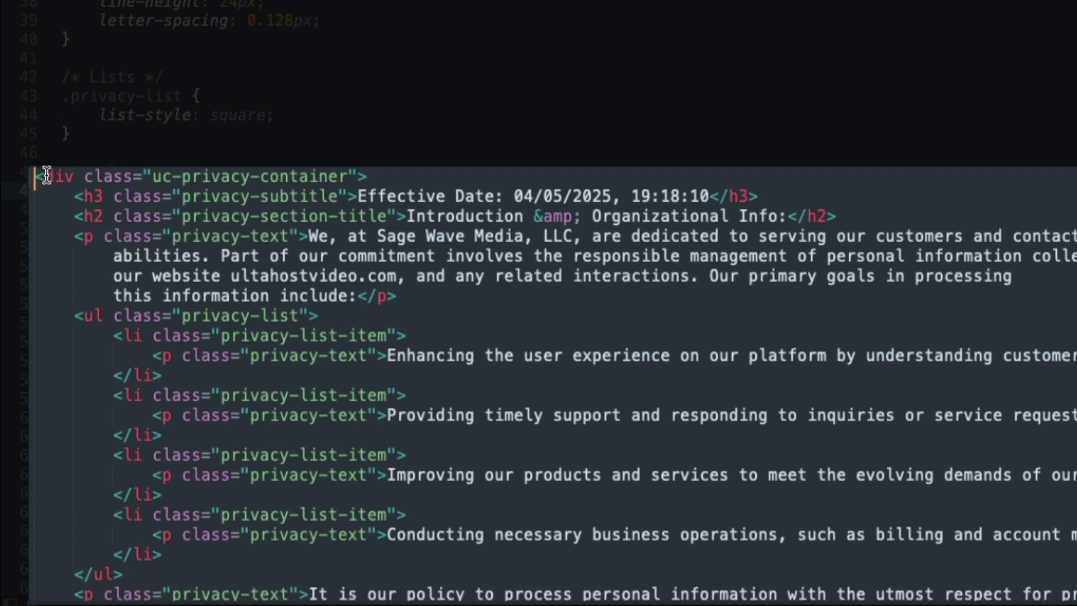
left_click_drag(36, 174, 210, 604)
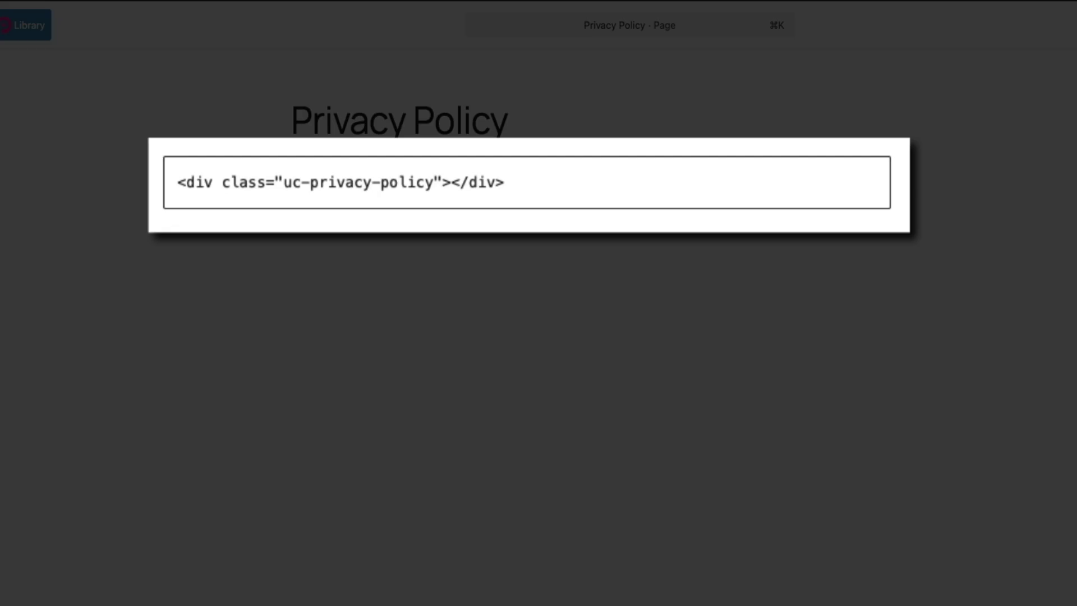
Replace the uc-privacy-policy div line in the Custom HTML block with the edited policy HTML.
left_click_drag(551, 180, 169, 182)
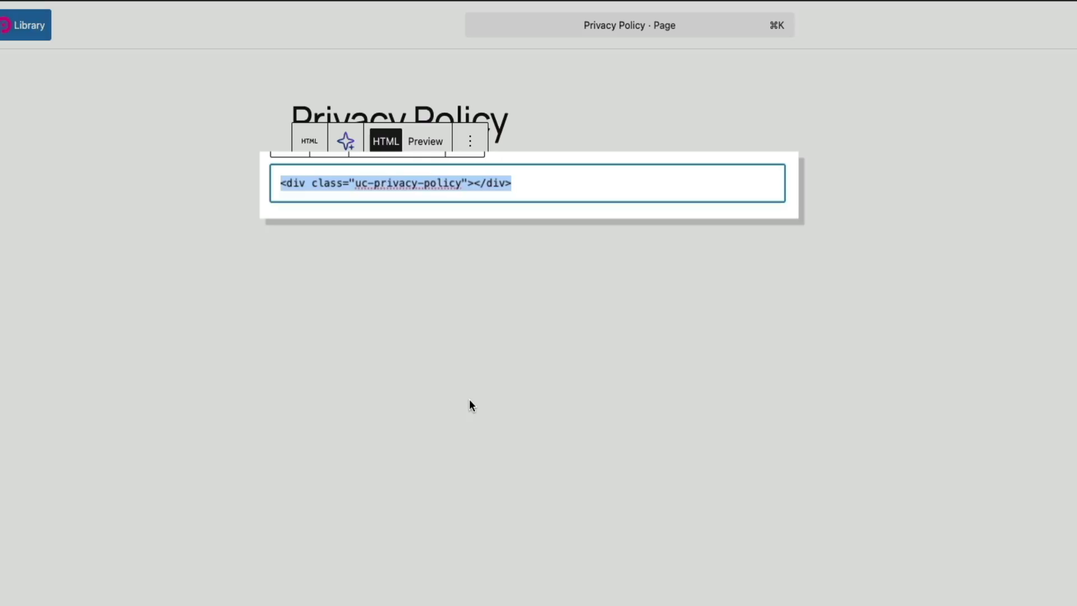
key("super+v")
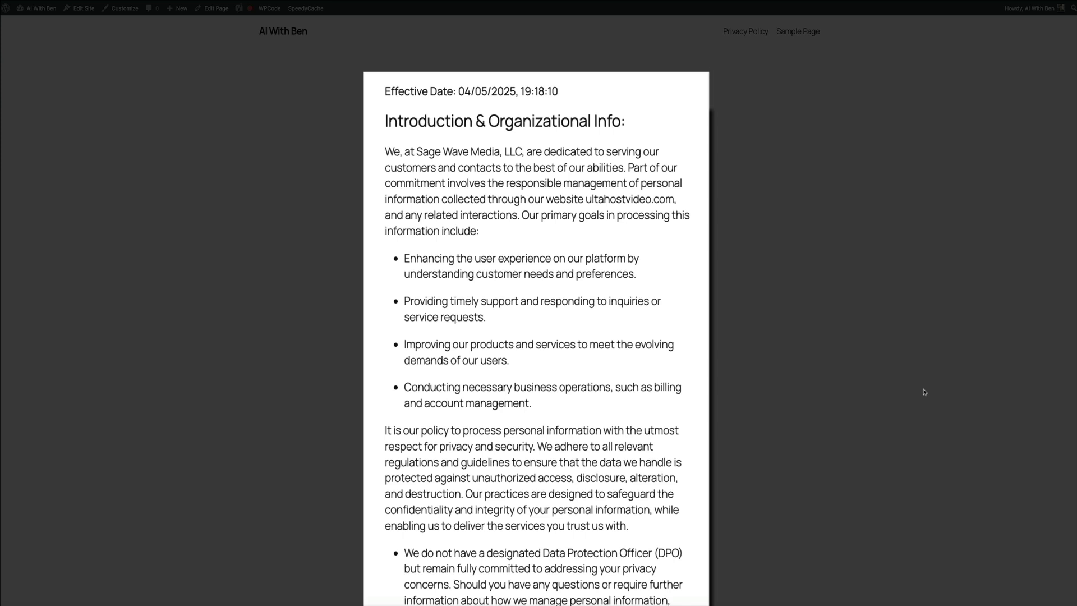
scroll(924, 392, "down", 5)
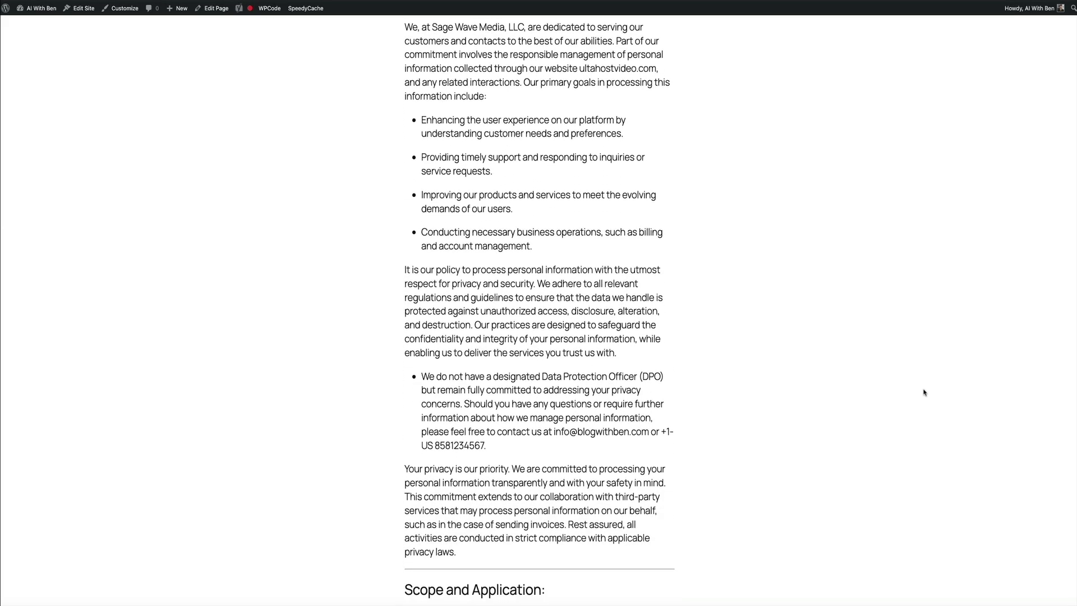
scroll(925, 393, "down", 5)
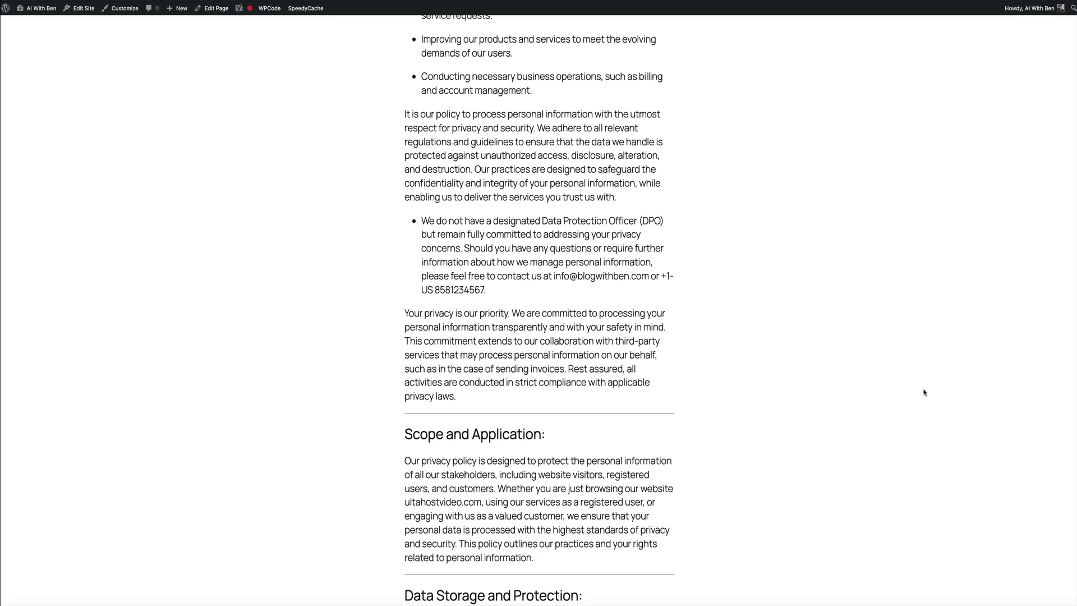